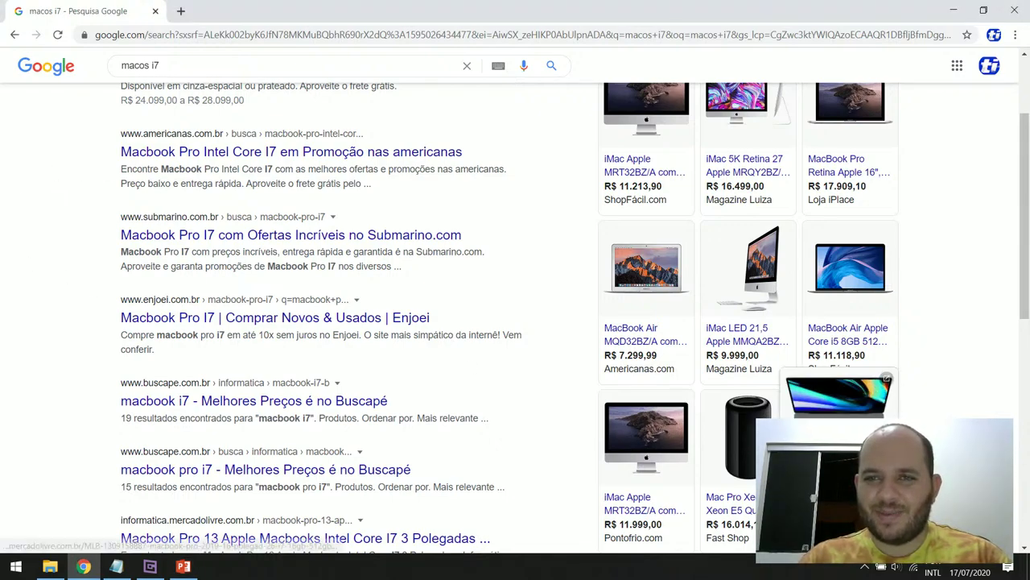
mouse_move(771, 217)
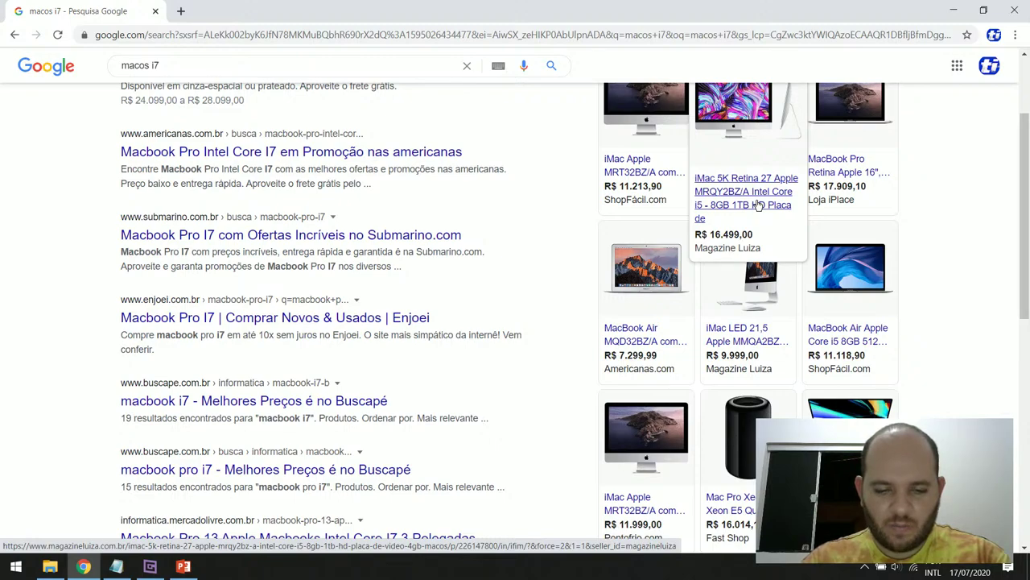
click(149, 568)
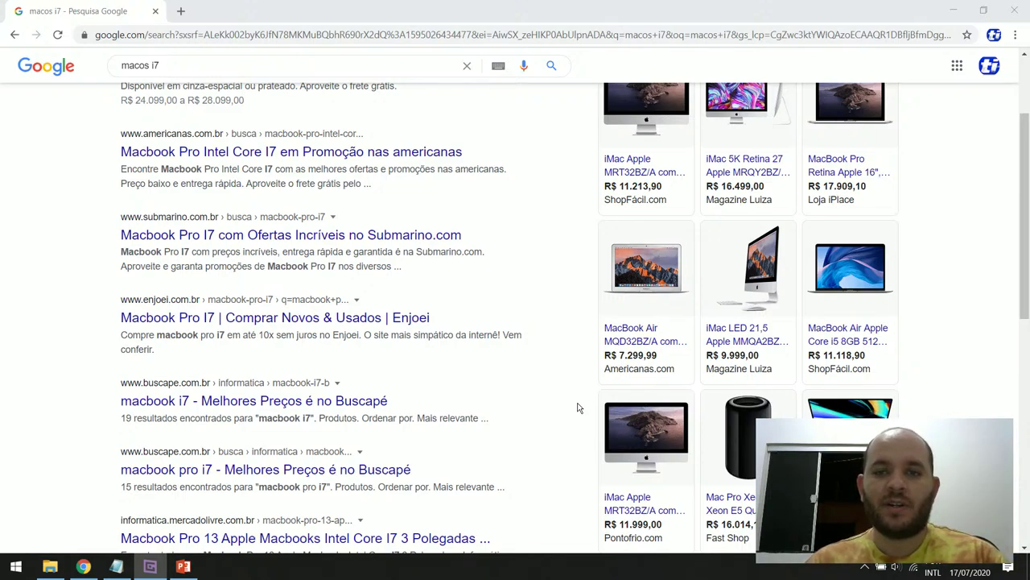
click(1004, 357)
- Search Google for "notebook samsung i5 8gb 1tb placa de video 2gb" using the matching suggestion
click(201, 60)
key(ctrl+a)
text(not)
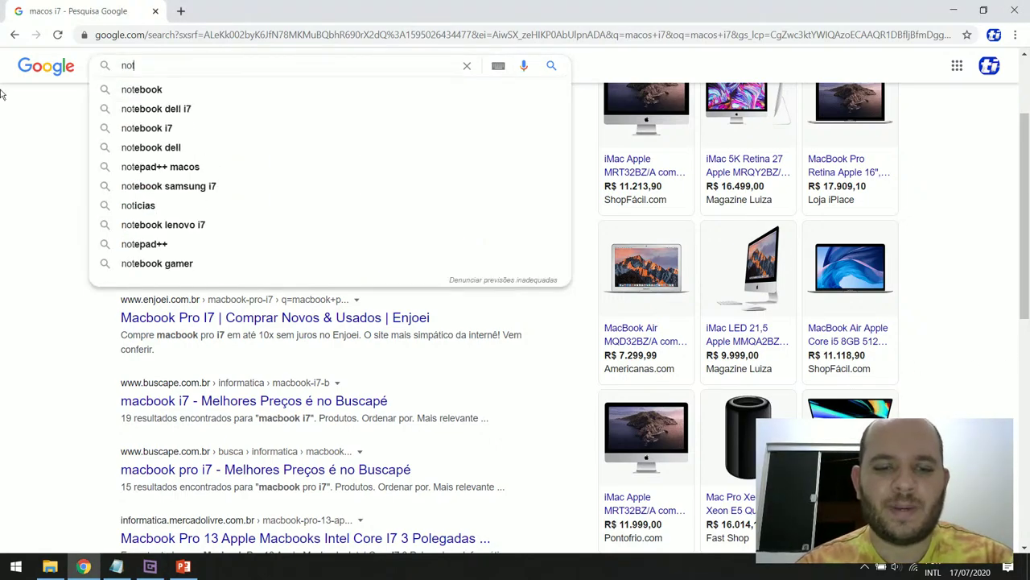
text(e)
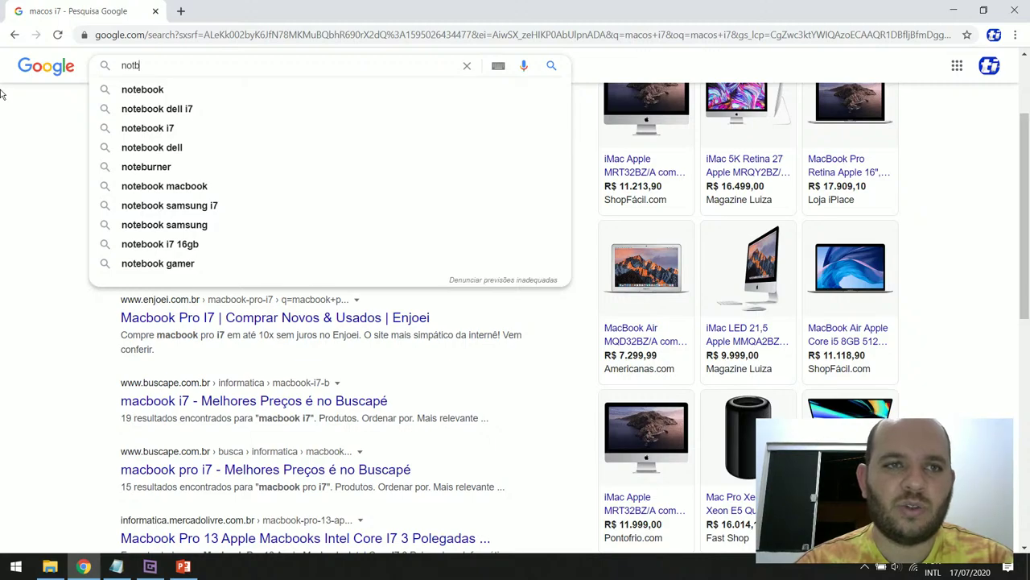
text(book s)
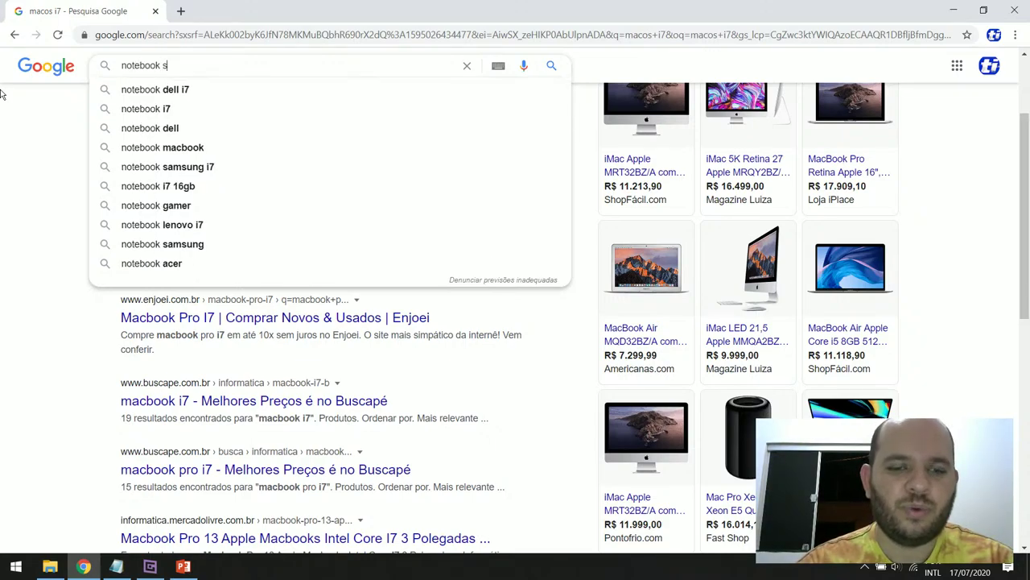
text(amsumg)
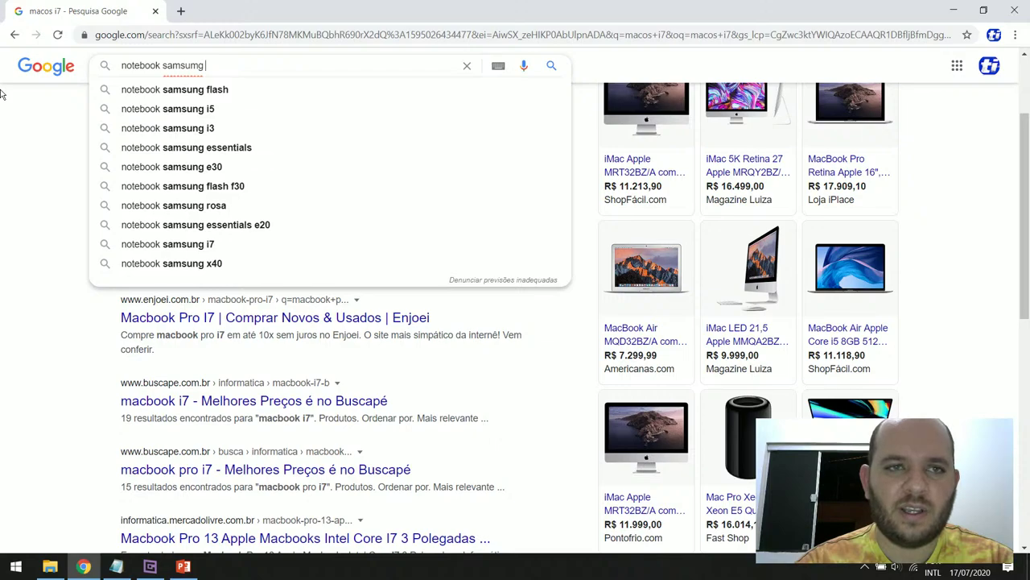
text( i5 8g)
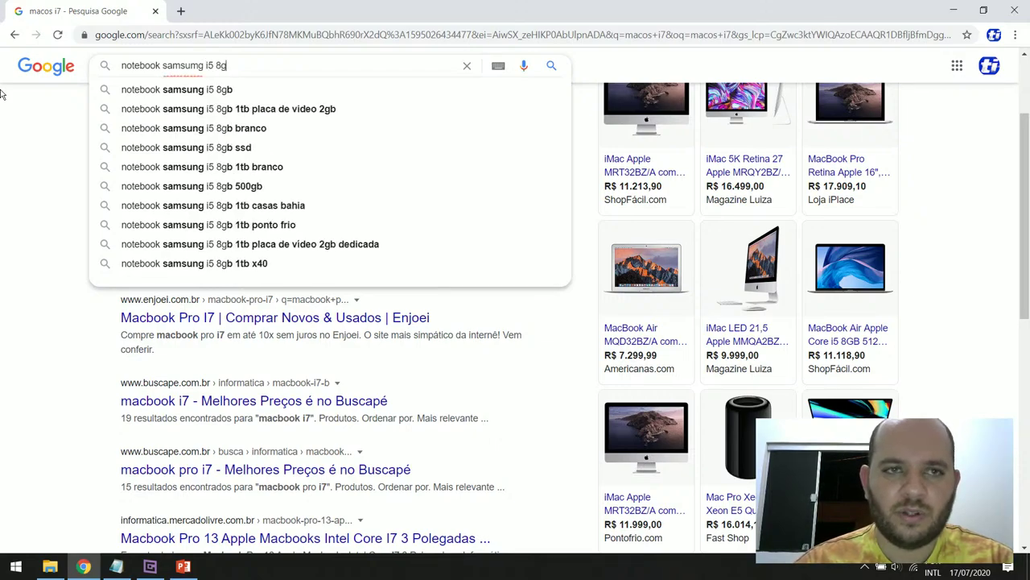
key(Down)
key(Down)
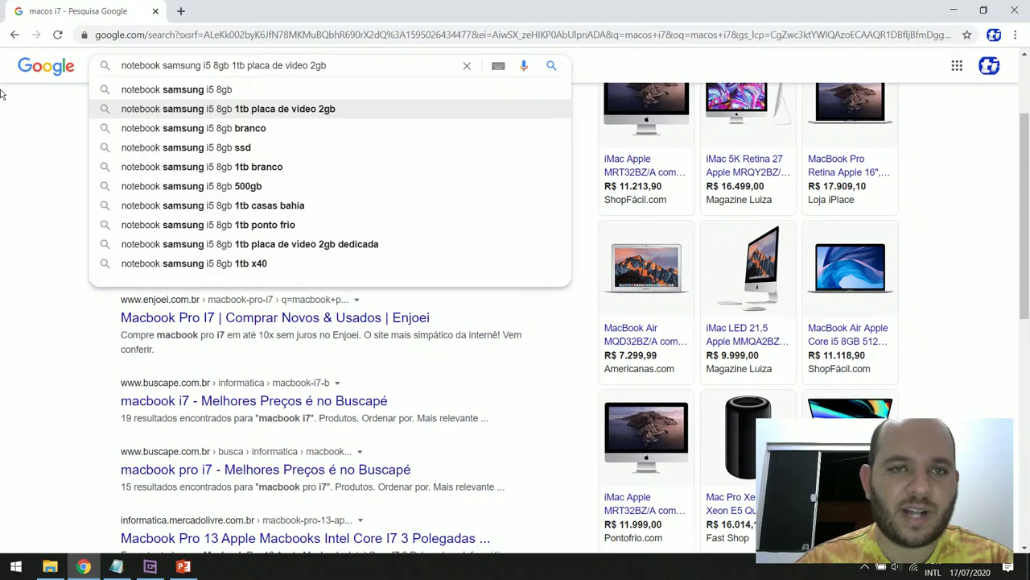
key(Return)
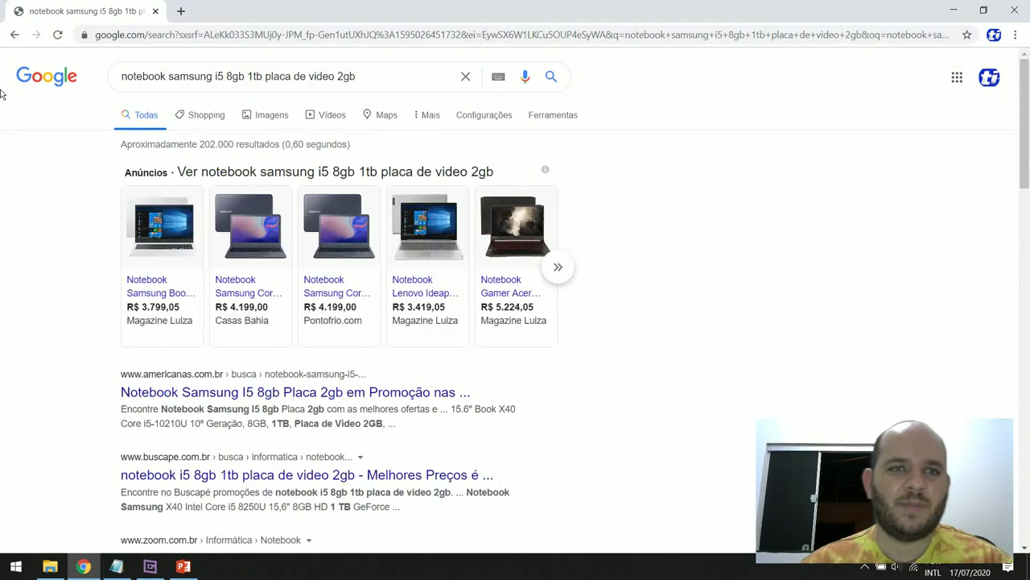
mouse_move(155, 286)
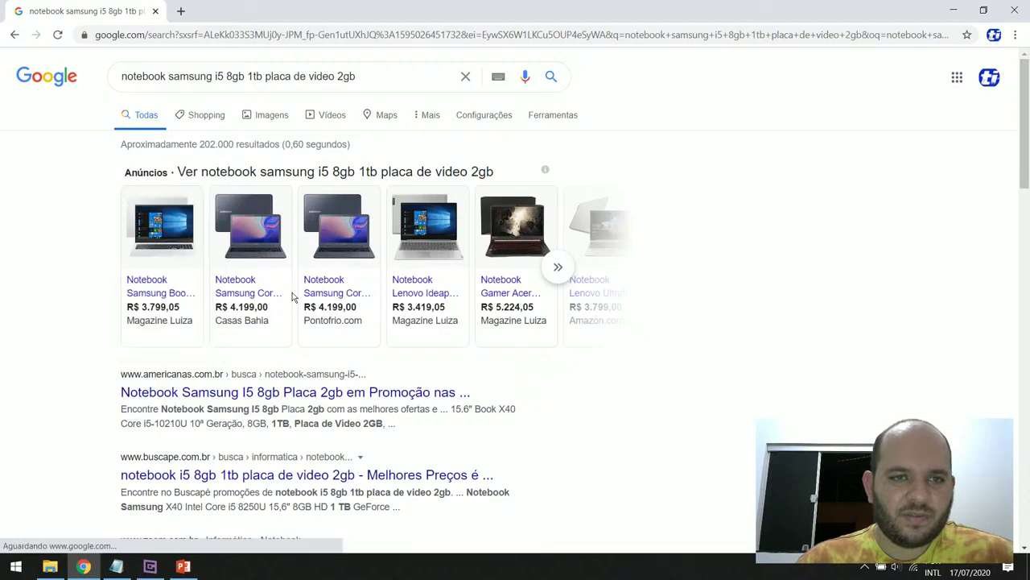
mouse_move(268, 296)
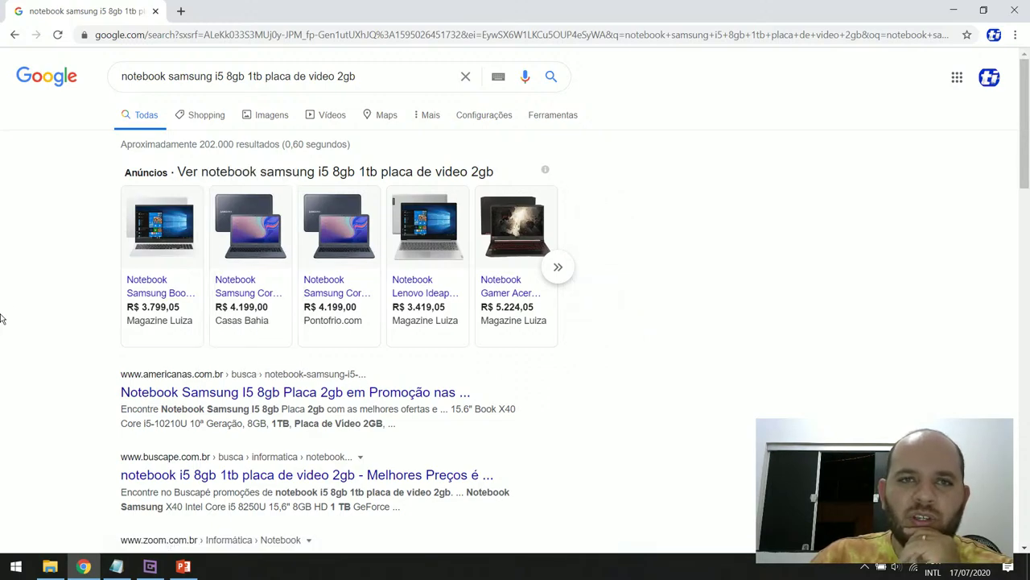
mouse_move(180, 570)
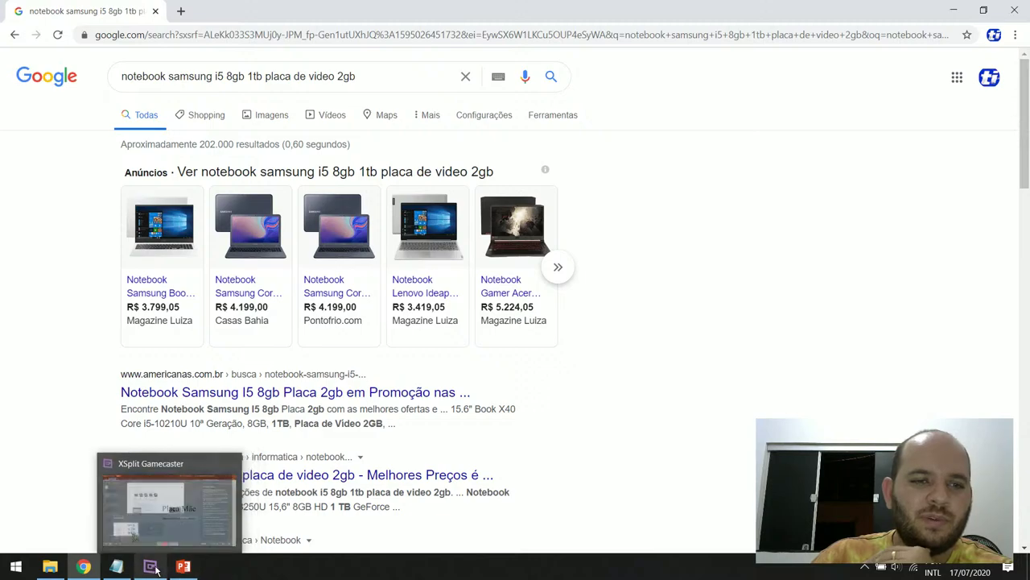
click(150, 566)
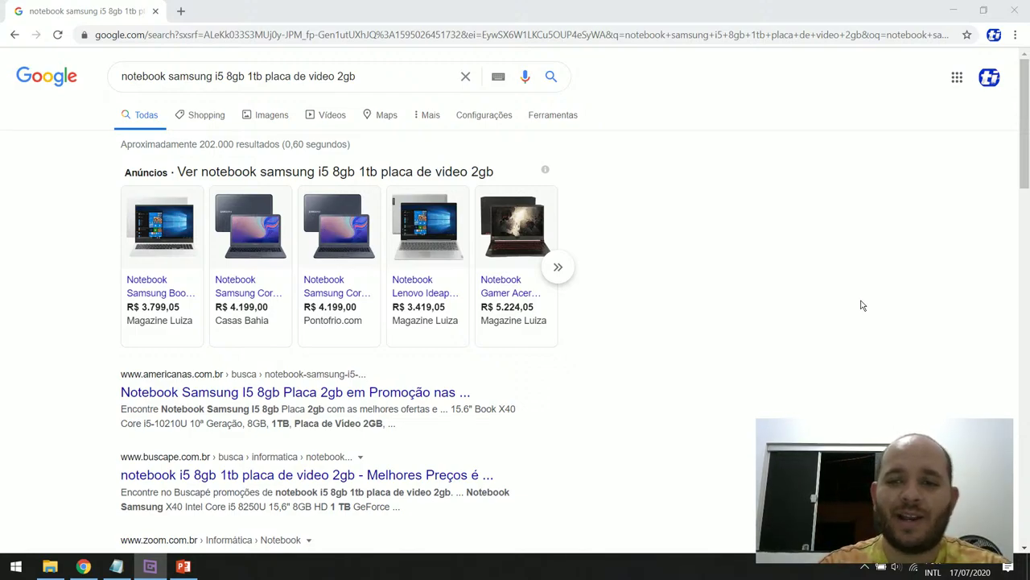
- Show the desktop and leave all of its icons unselected
key(super+d)
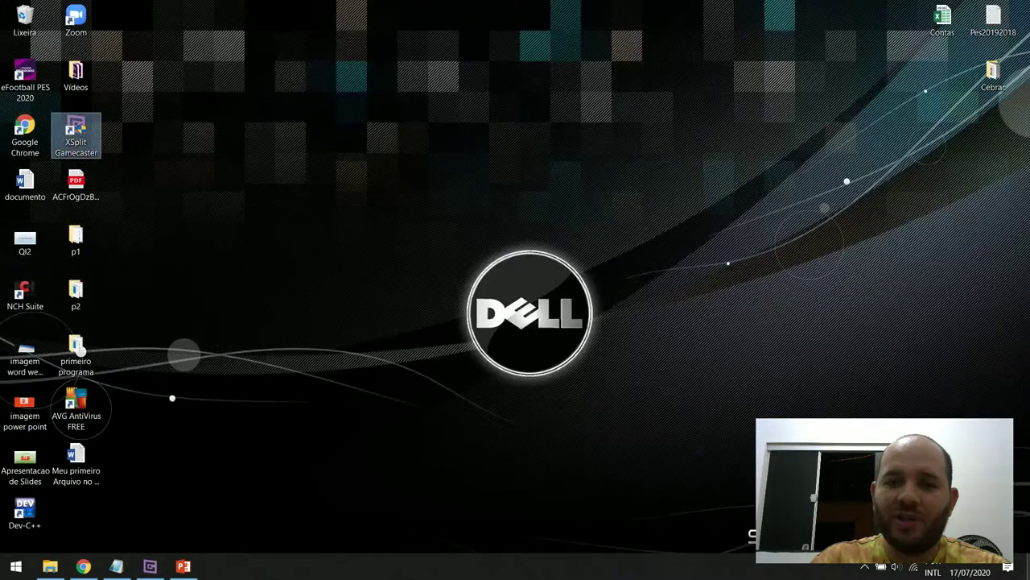
click(439, 190)
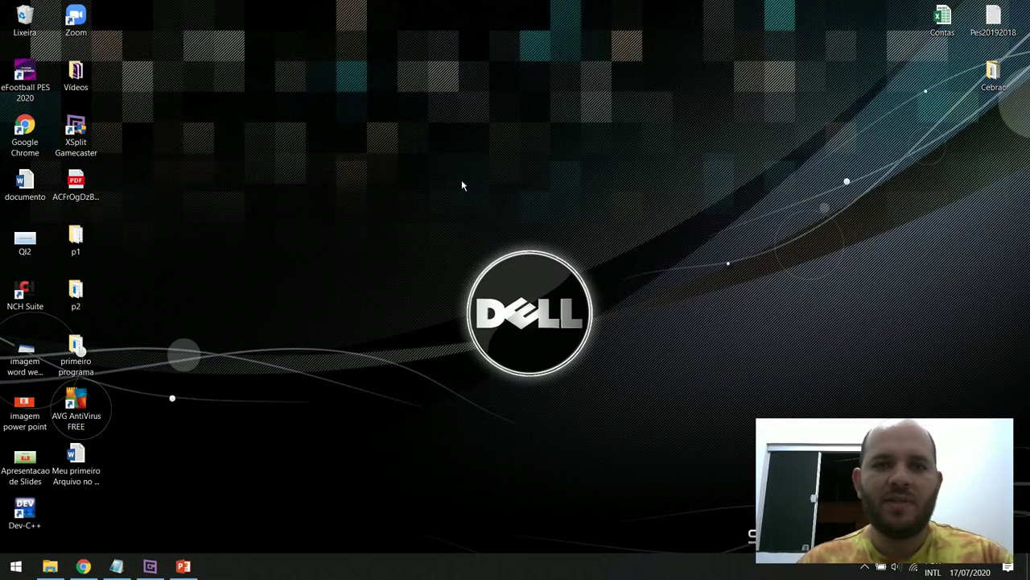
drag(438, 182, 2, 552)
click(844, 272)
drag(1029, 305, 2, 491)
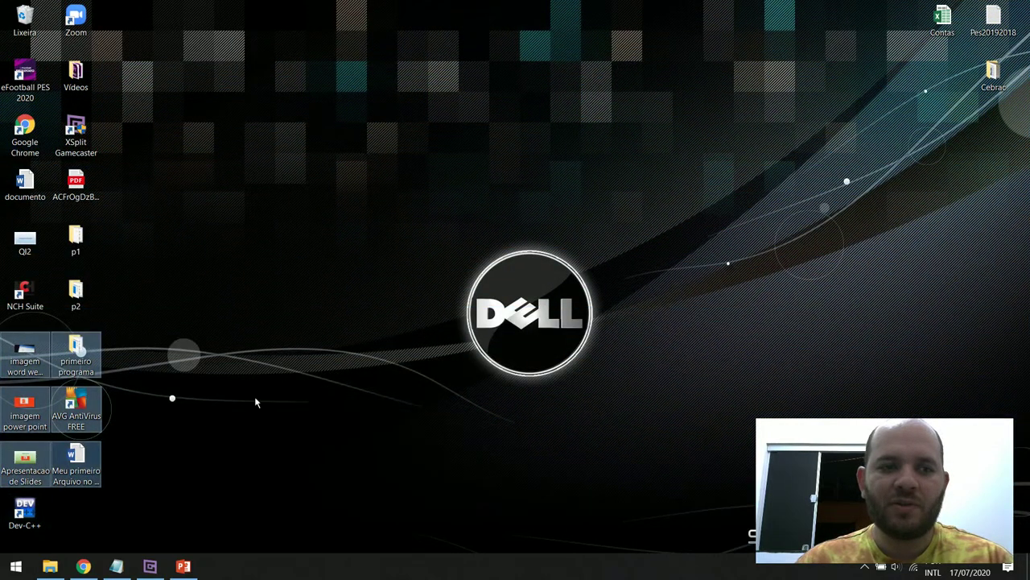
click(478, 372)
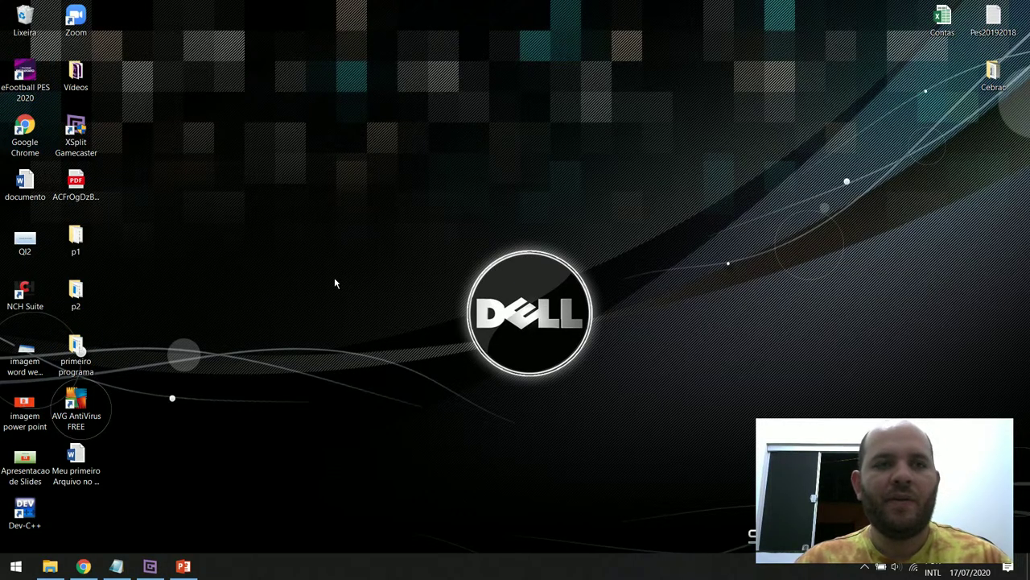
- Switch to File Explorer, view the contents of the Downloads and Documentos folders, and close the window
click(50, 566)
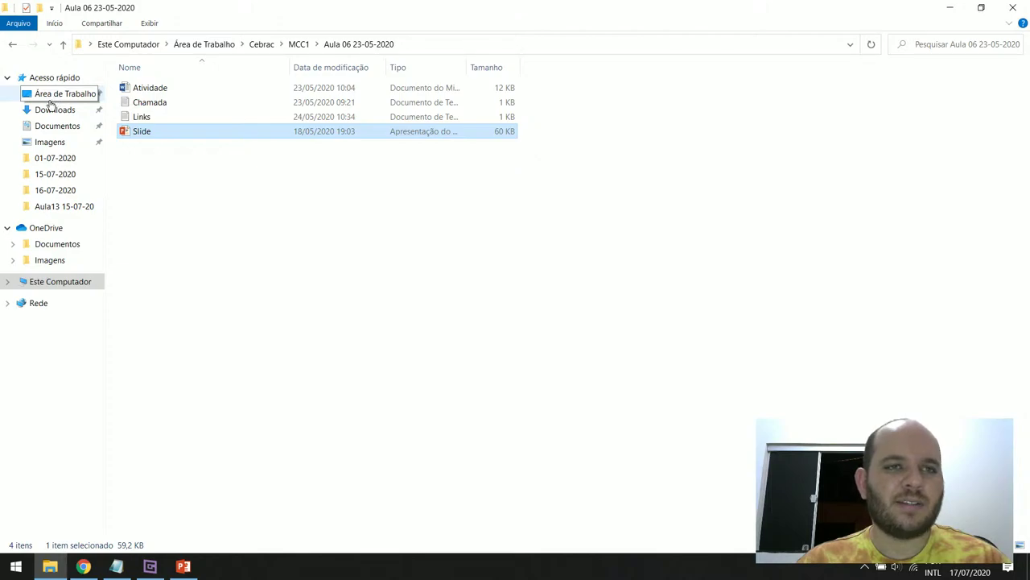
click(59, 111)
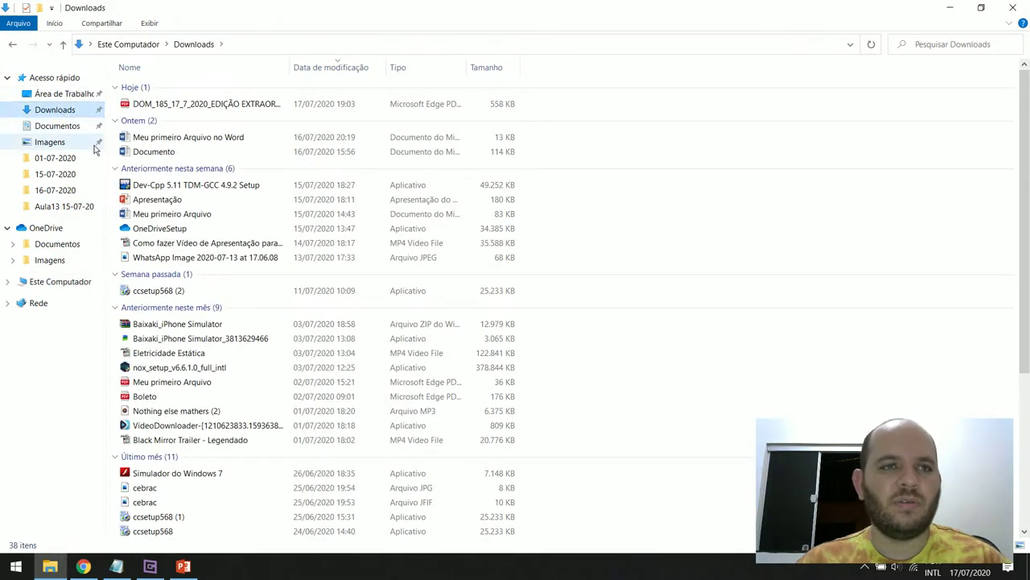
click(68, 126)
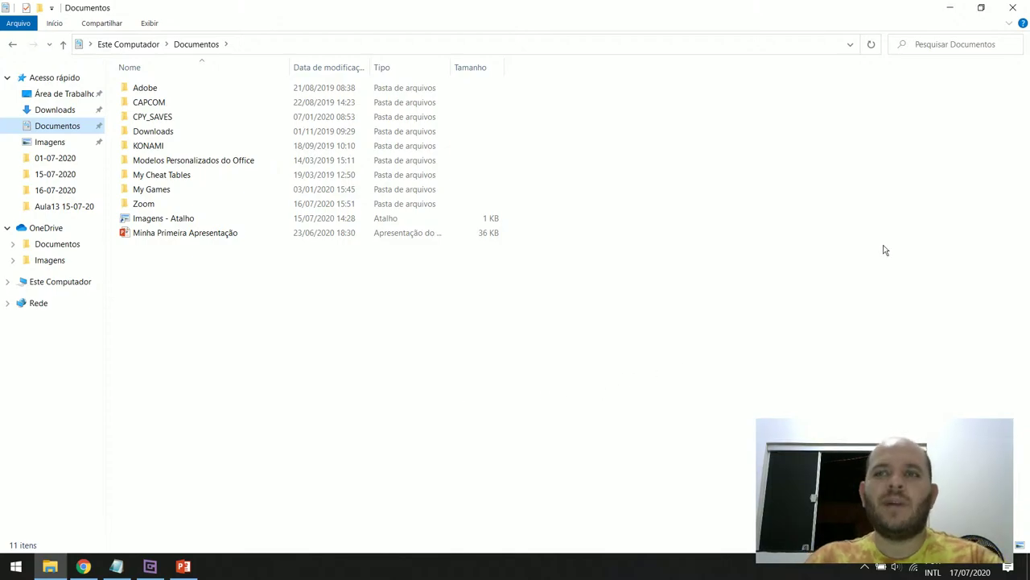
click(1012, 7)
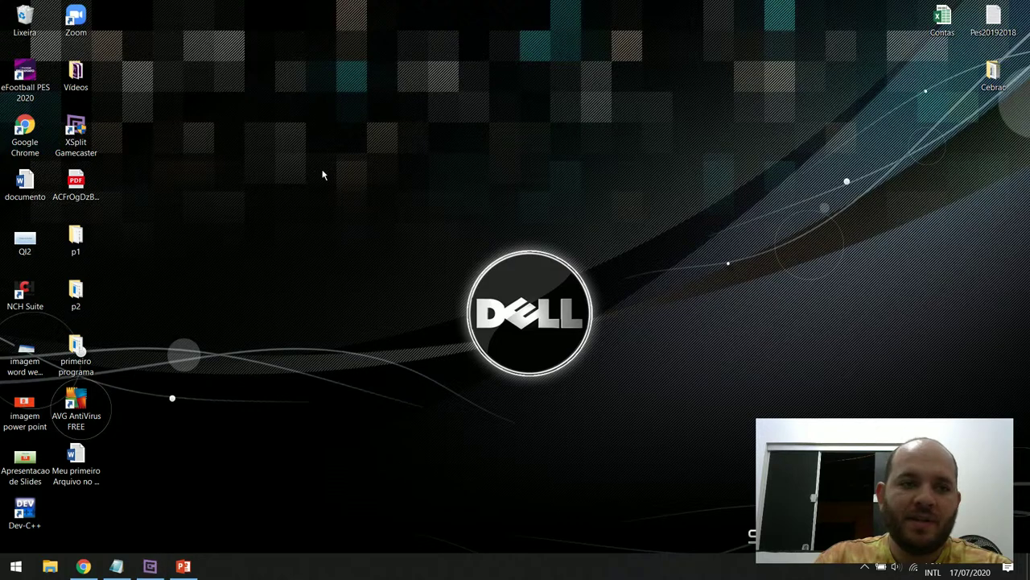
- Open a new File Explorer window at Este Computador and briefly select both drives together
click(49, 567)
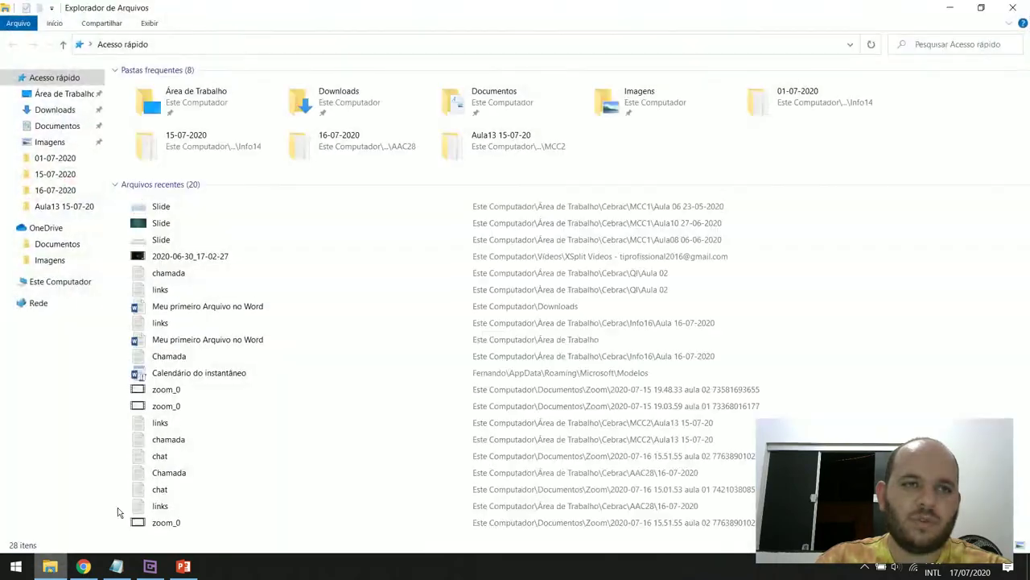
click(66, 283)
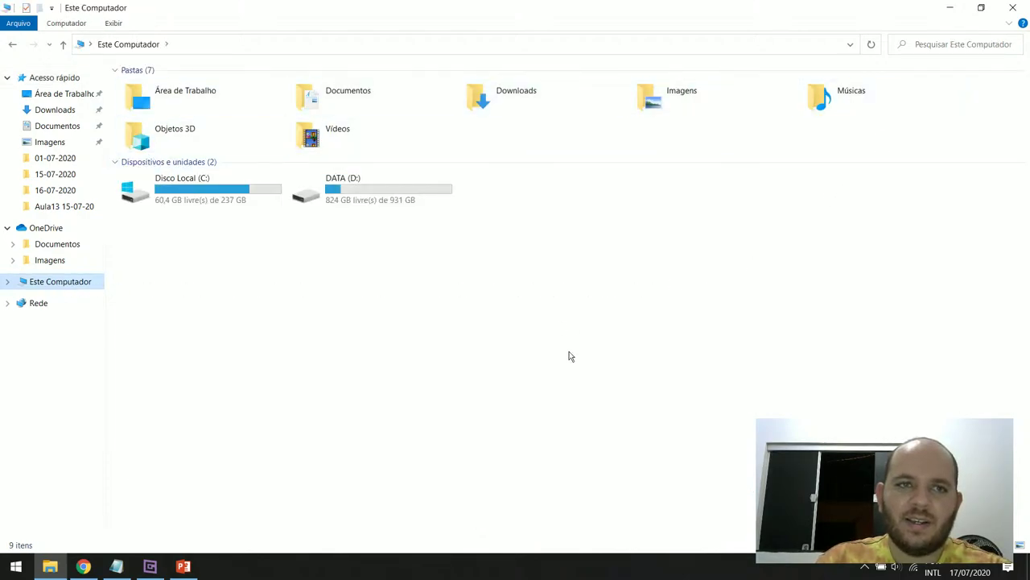
drag(500, 262, 171, 201)
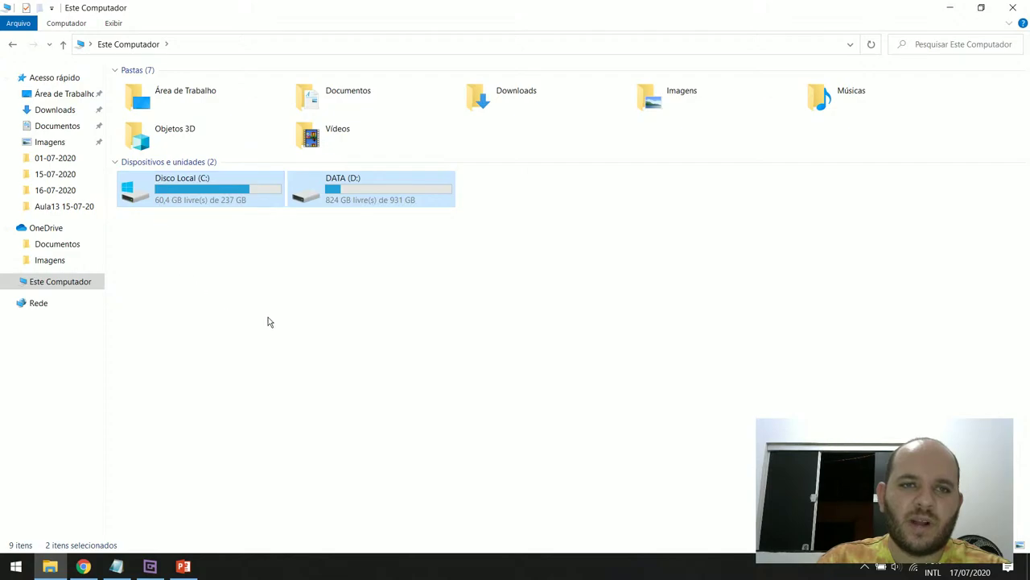
click(267, 323)
- Examine the Disco Local (C:) and DATA (D:) drives one at a time, comparing their free space and total capacity
click(387, 198)
click(190, 195)
click(235, 293)
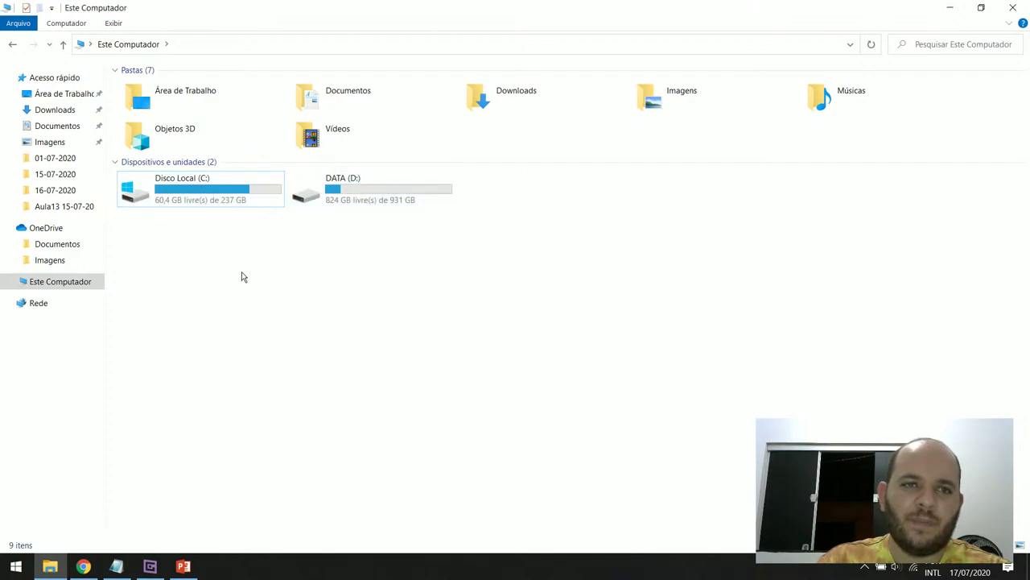
click(358, 206)
click(214, 201)
click(348, 202)
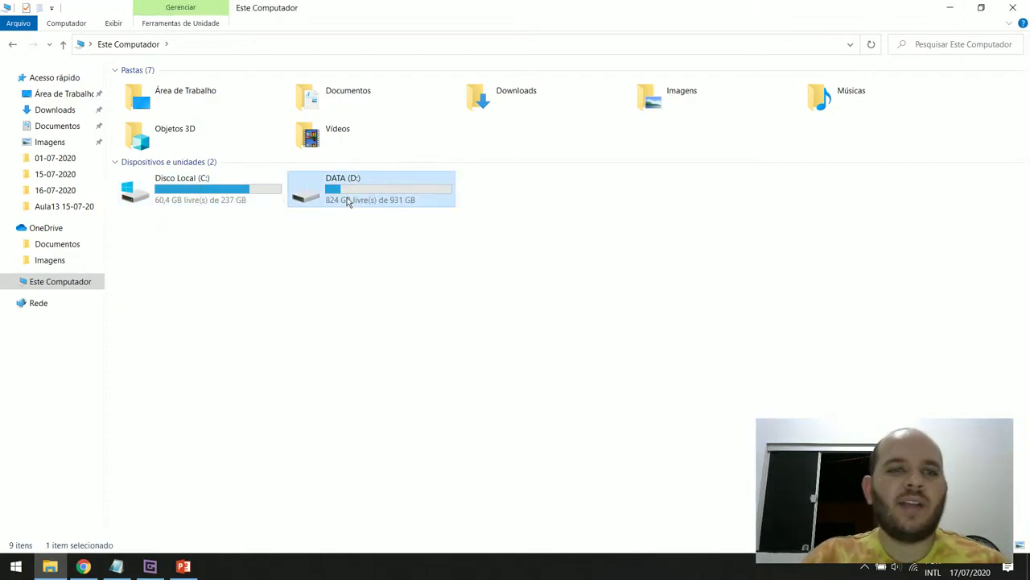
click(230, 200)
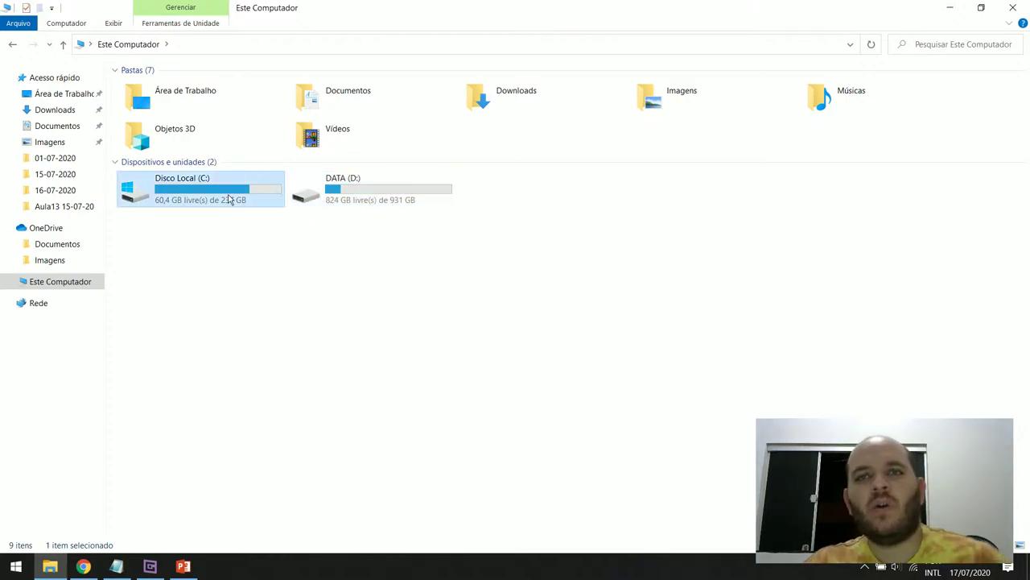
click(234, 246)
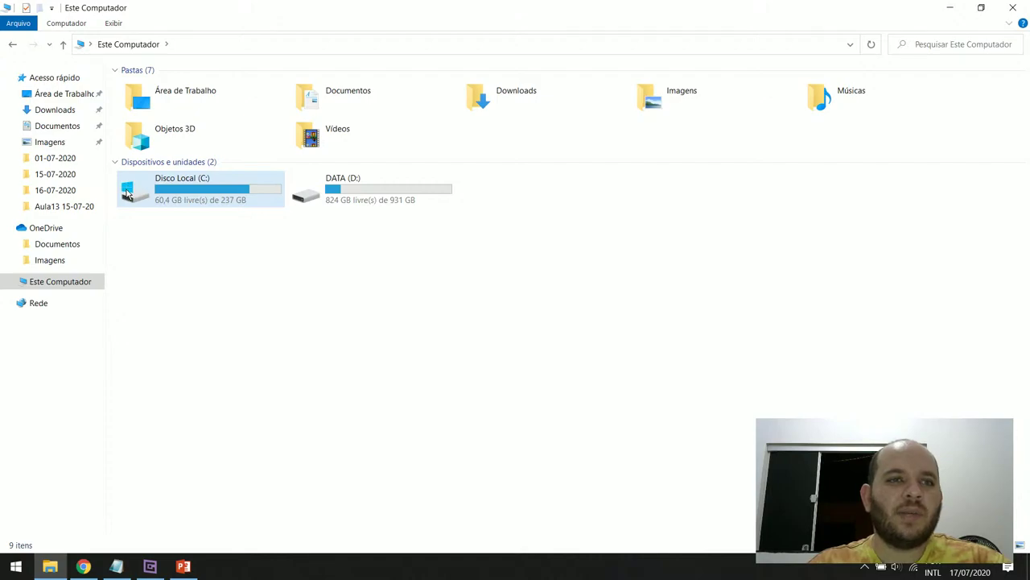
click(213, 199)
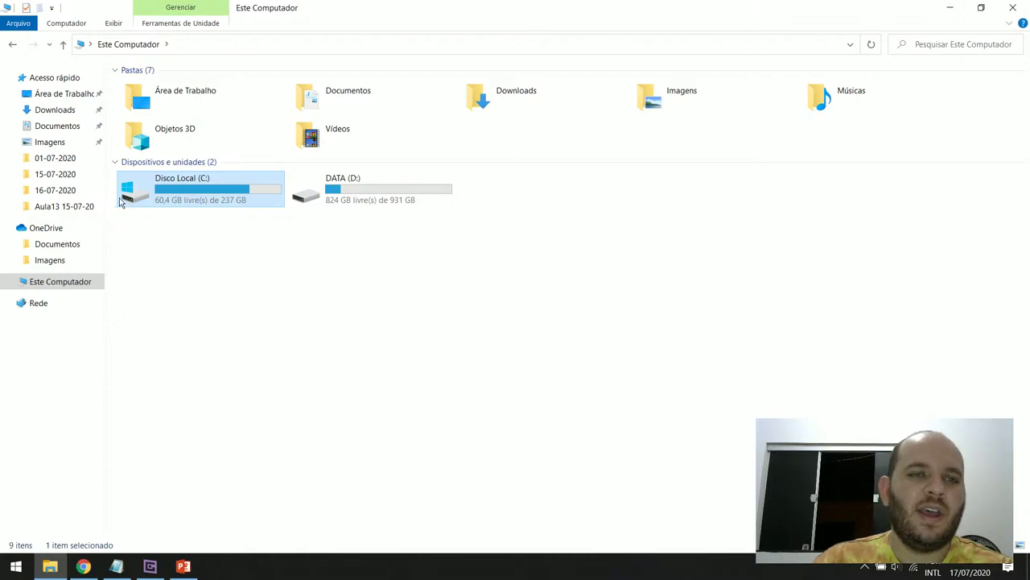
click(137, 223)
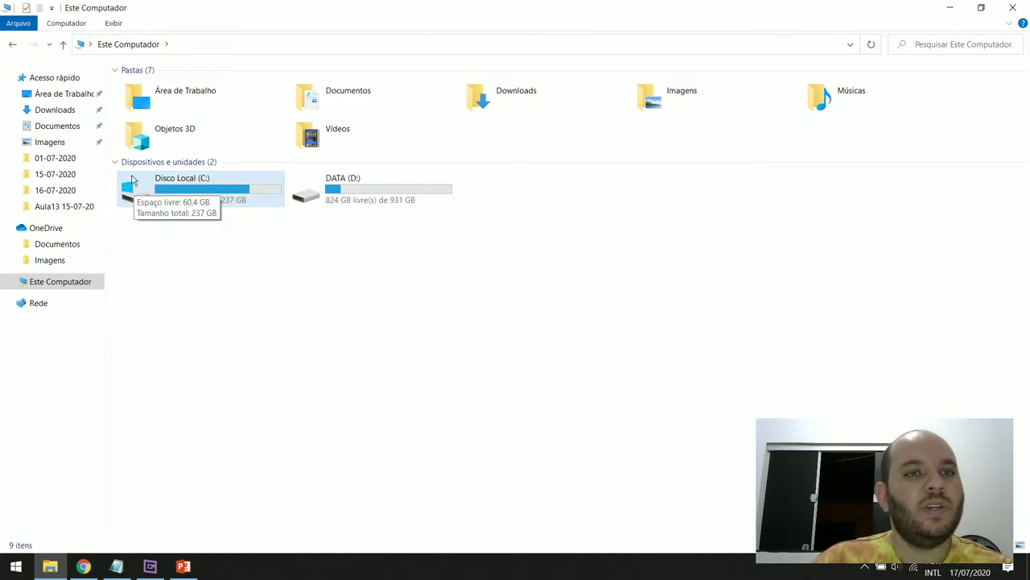
click(178, 197)
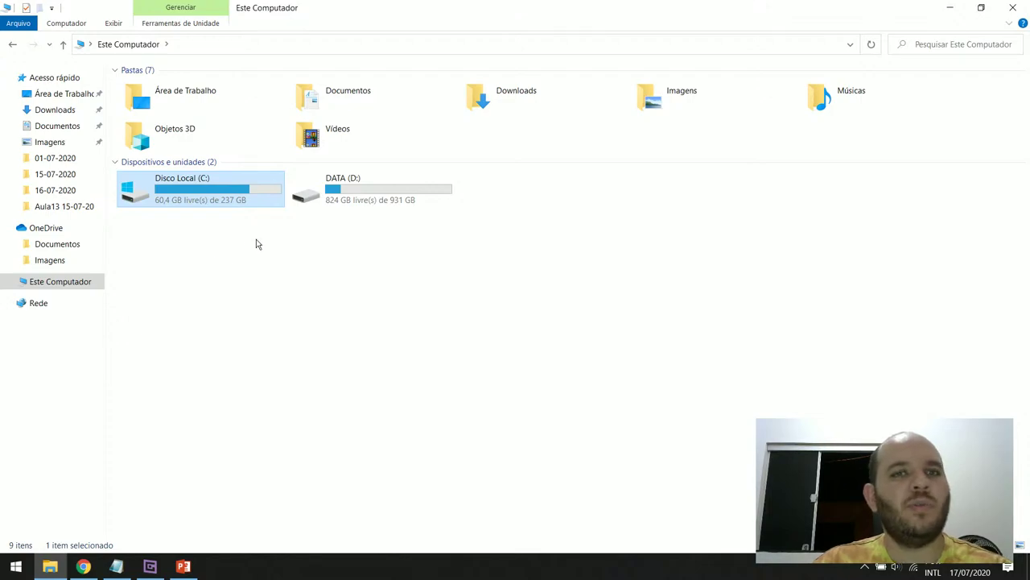
click(232, 265)
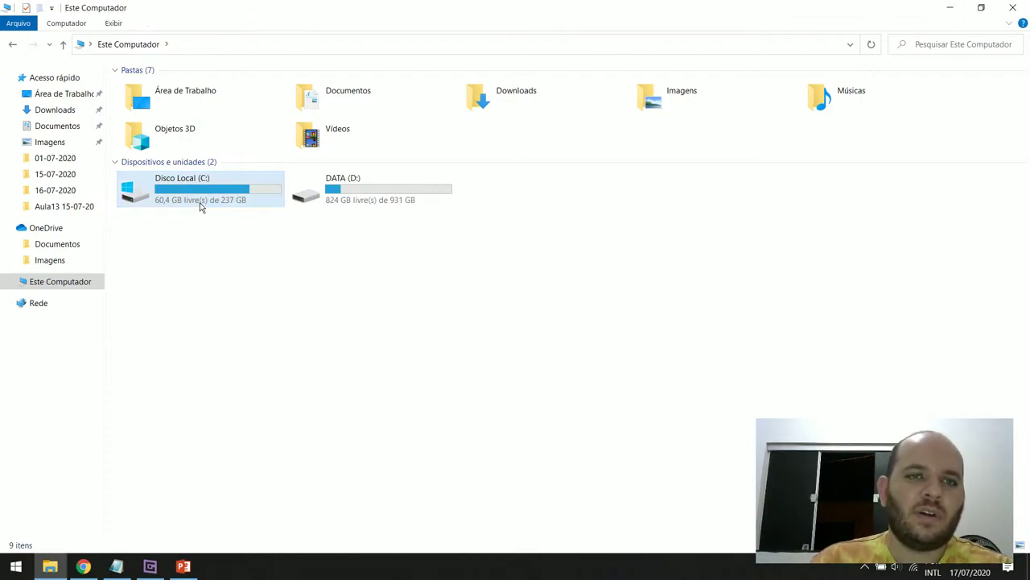
- Open the properties of Disco Local (C:) and move the dialog clear of that drive's entry
right_click(200, 201)
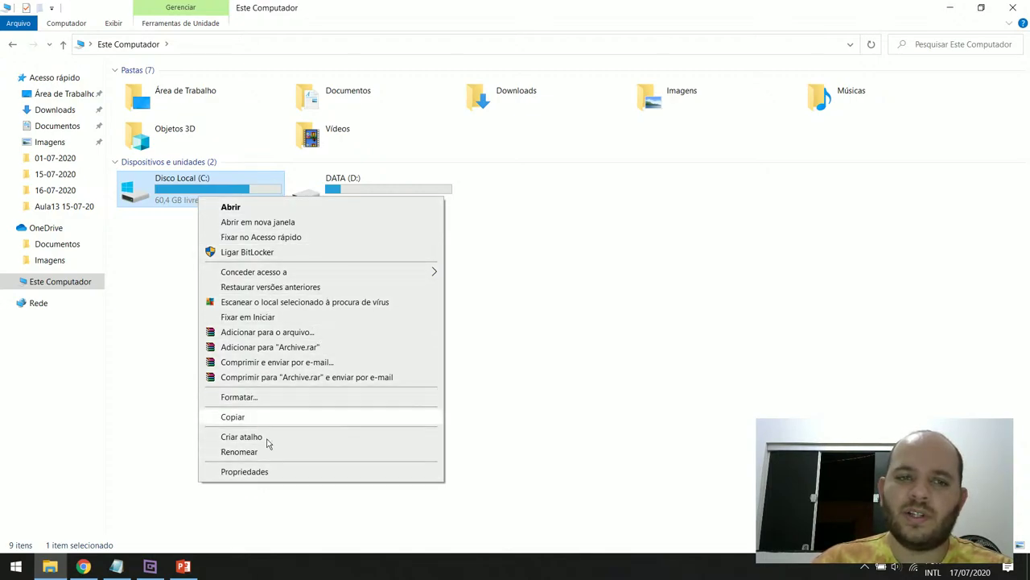
click(276, 472)
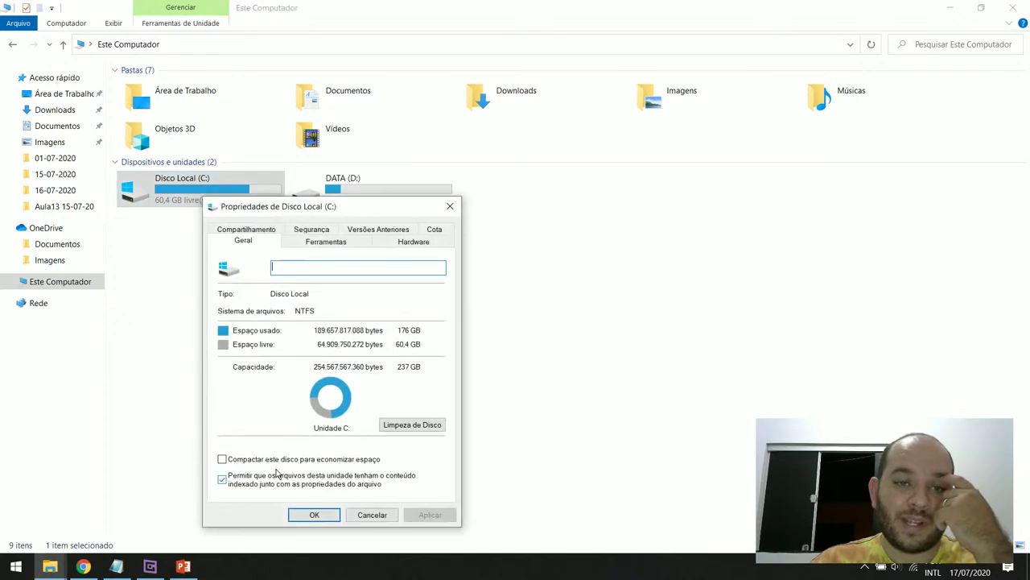
drag(358, 211, 474, 135)
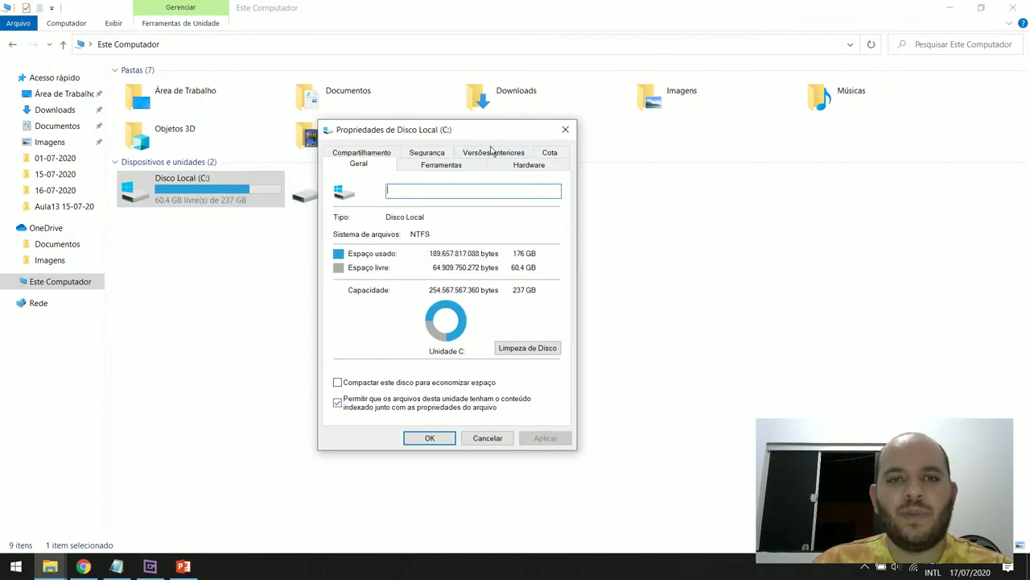
- Start Disk Cleanup (Limpeza de Disco) for Disco Local (C:) and review the list of file categories available for deletion
drag(459, 137, 484, 134)
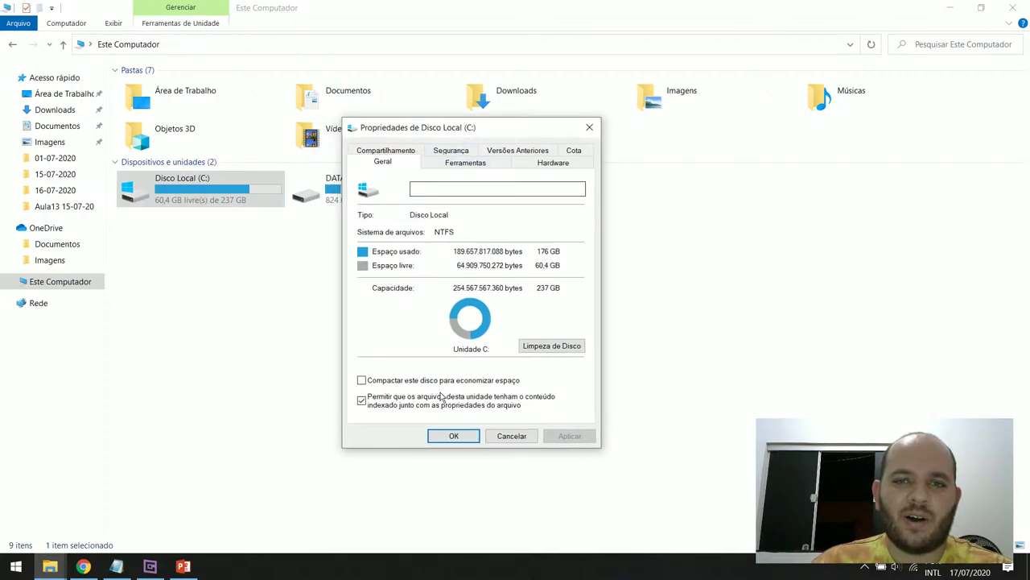
click(572, 352)
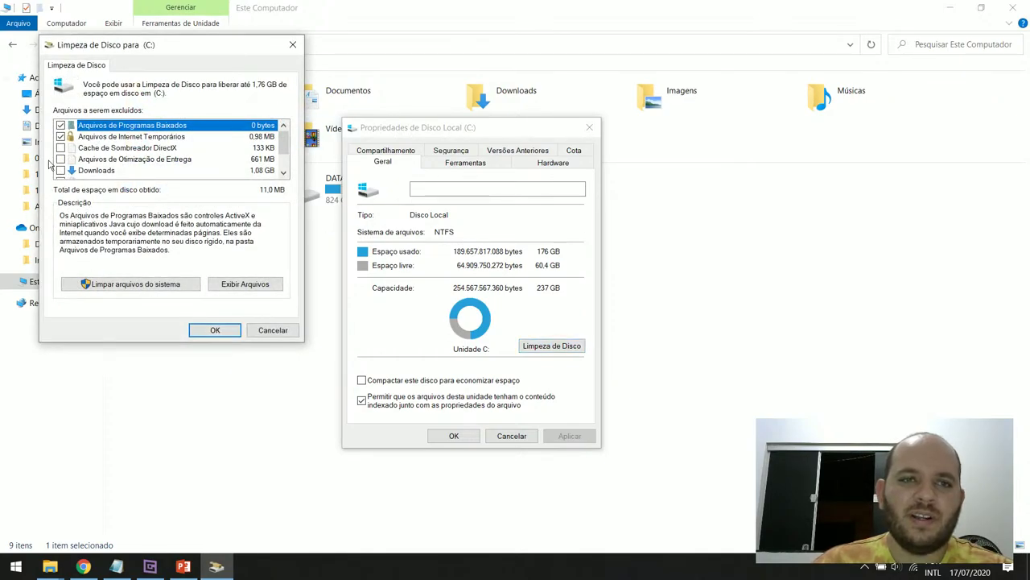
scroll(129, 161, down, 1)
scroll(126, 156, up, 1)
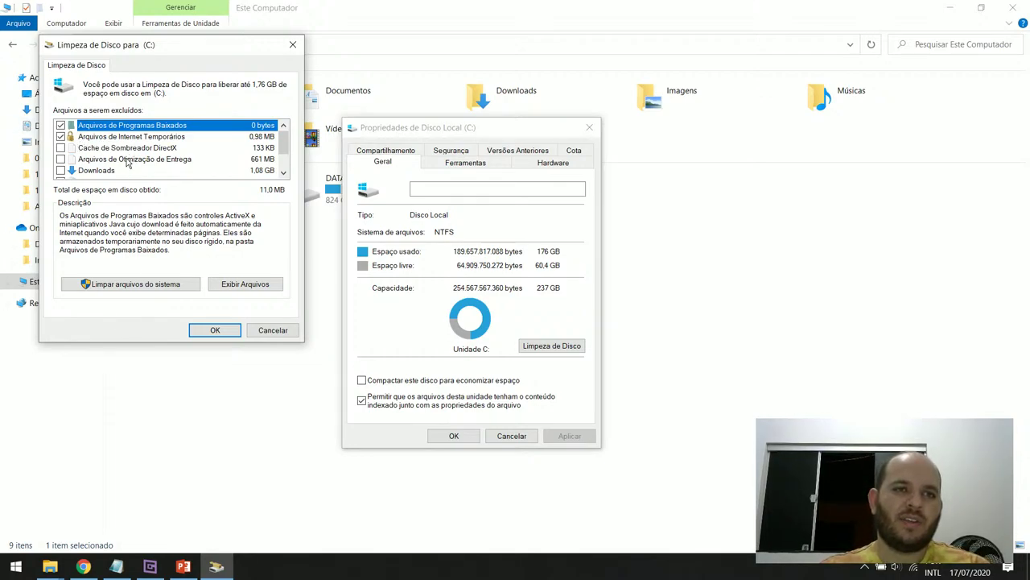
- Include Arquivos temporários, Lixeira, Downloads, Arquivos de Otimização de Entrega and Cache de Sombreador DirectX in the files to delete
scroll(71, 154, down, 2)
click(61, 159)
click(62, 149)
click(61, 136)
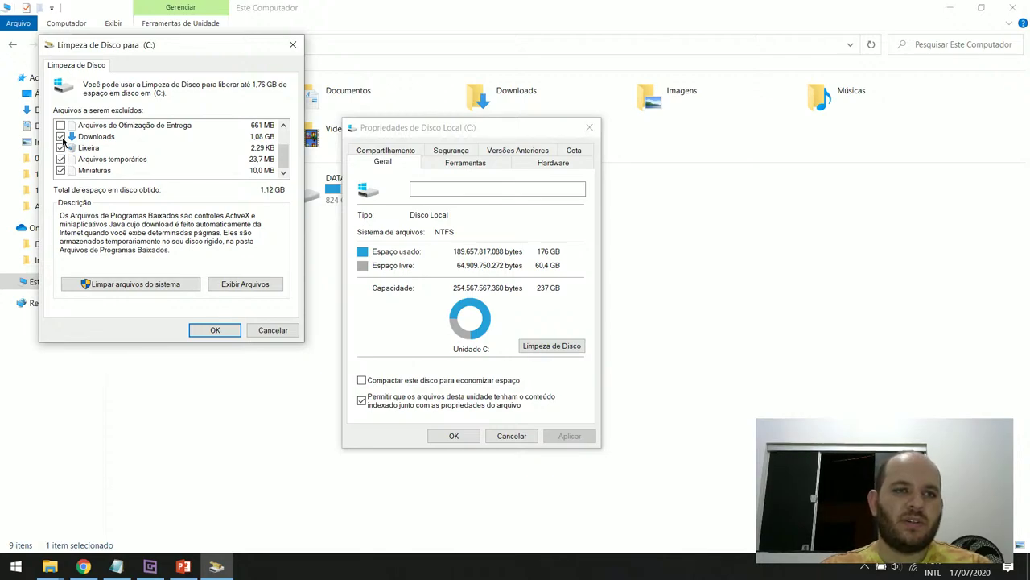
click(61, 126)
scroll(65, 129, up, 2)
click(61, 136)
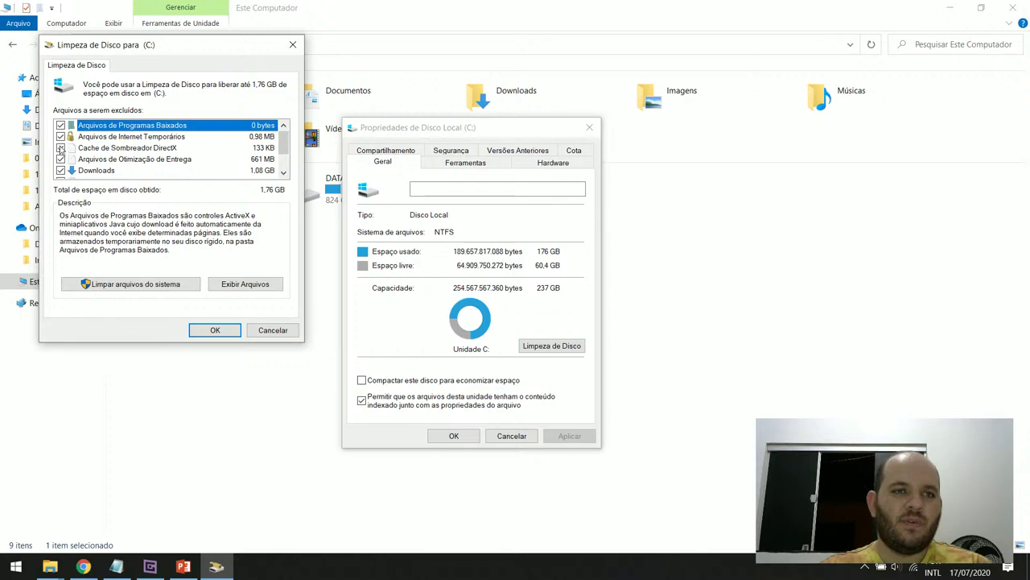
- Exclude Downloads from the cleanup and permanently delete the files in the remaining selected categories
scroll(61, 140, down, 1)
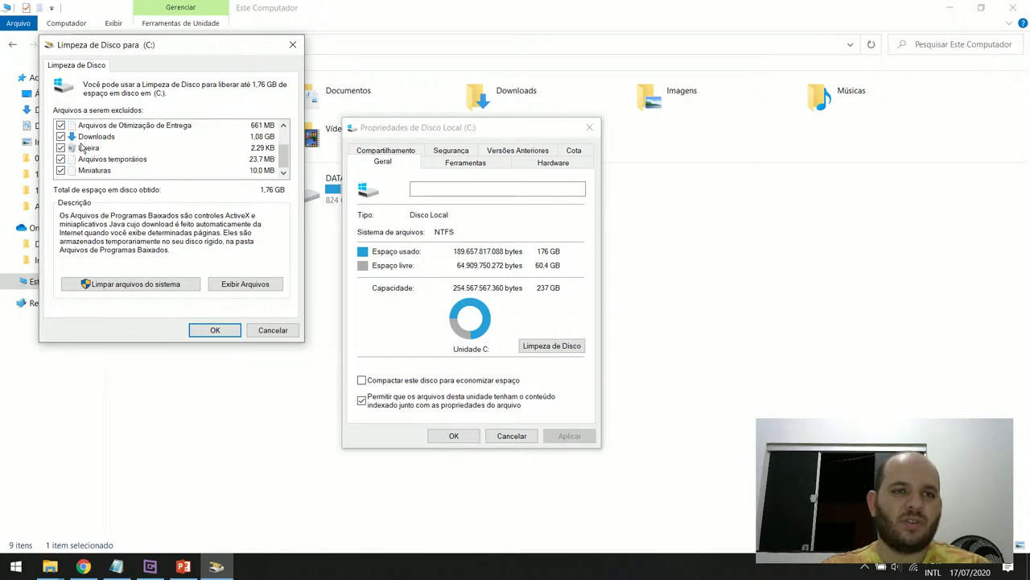
click(63, 137)
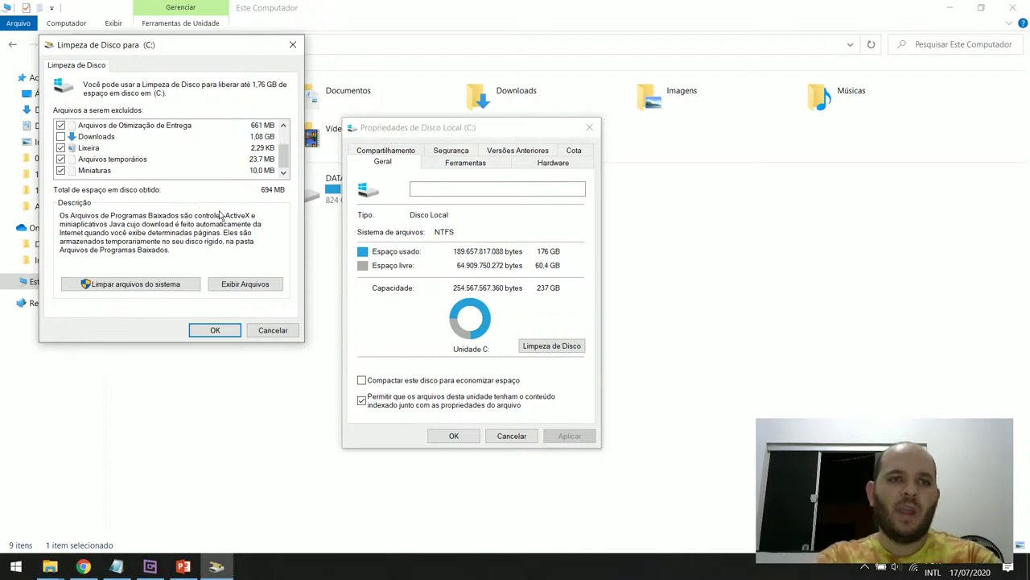
click(214, 331)
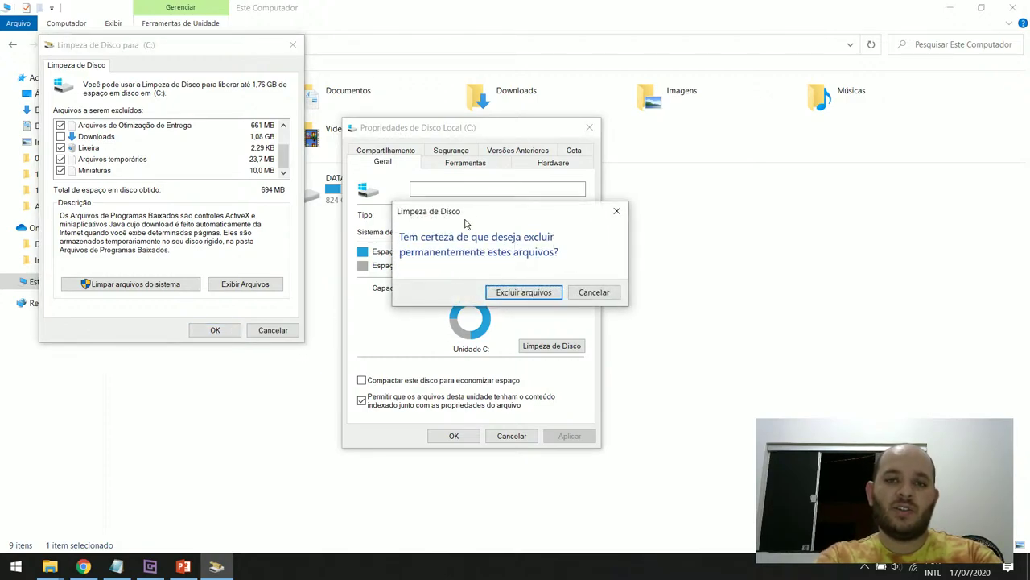
click(506, 294)
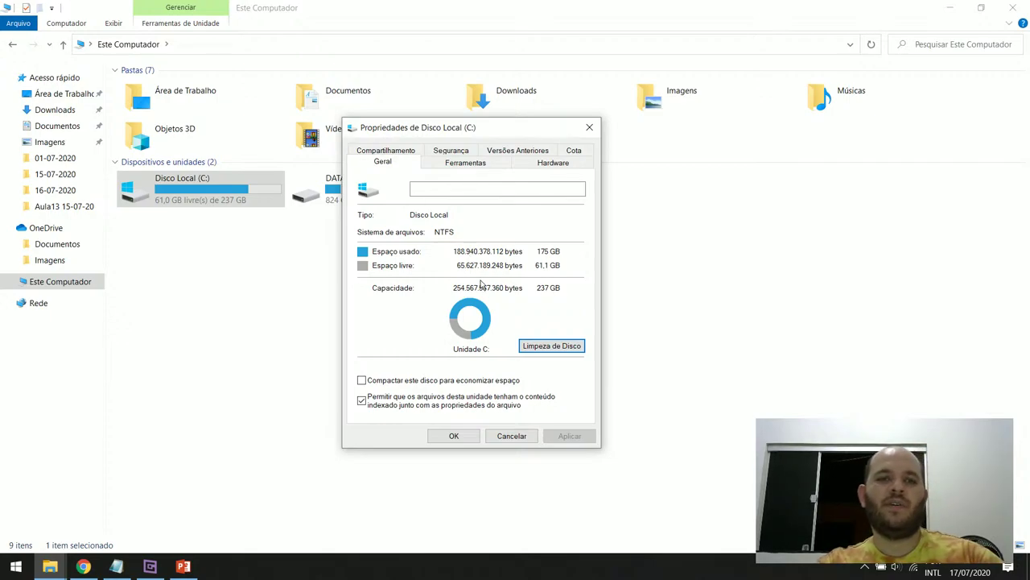
- Close and reopen the properties of Disco Local (C:) to check its used and free space
key(Escape)
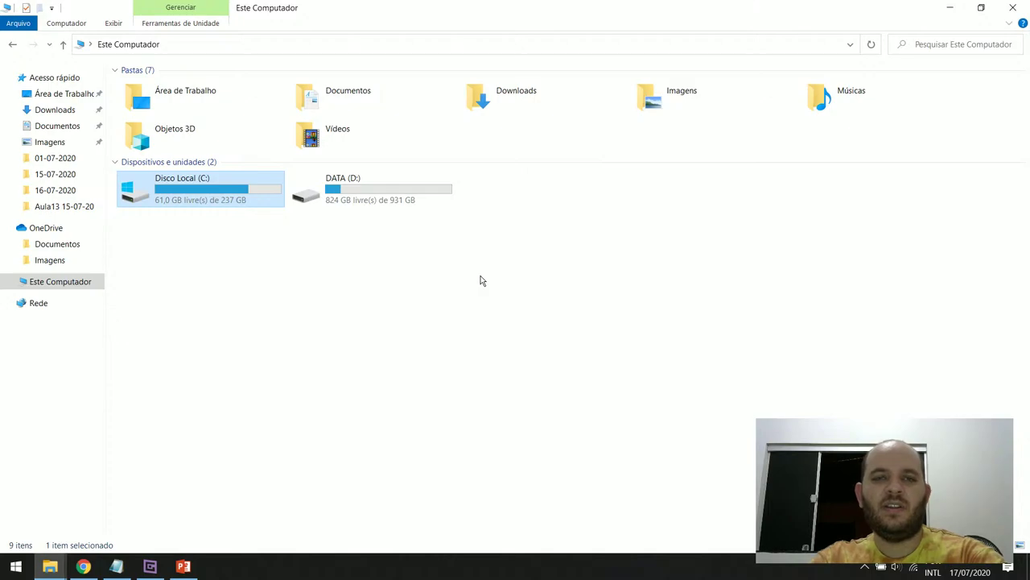
key(alt+Return)
key(alt+Tab)
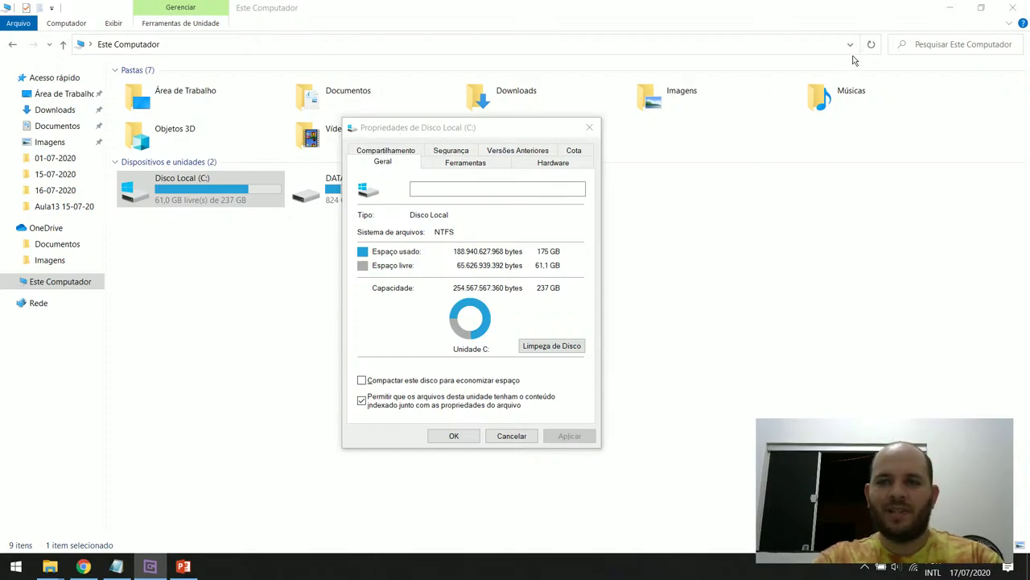
key(alt+Tab)
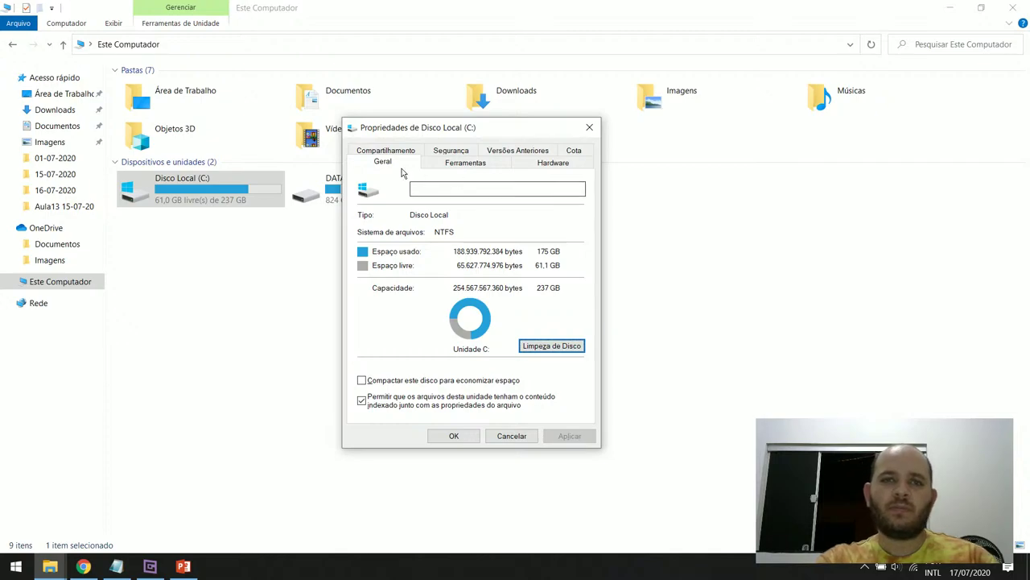
drag(476, 131, 495, 132)
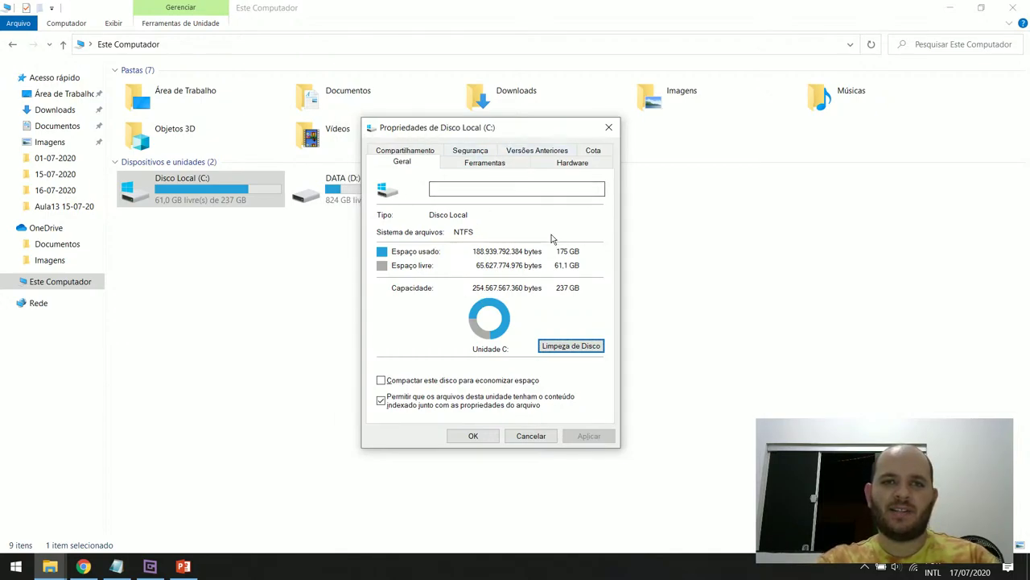
- Open the drive optimization tool from the C: properties and compare the (C:) and DATA (D:) entries, leaving DATA (D:) selected
click(496, 169)
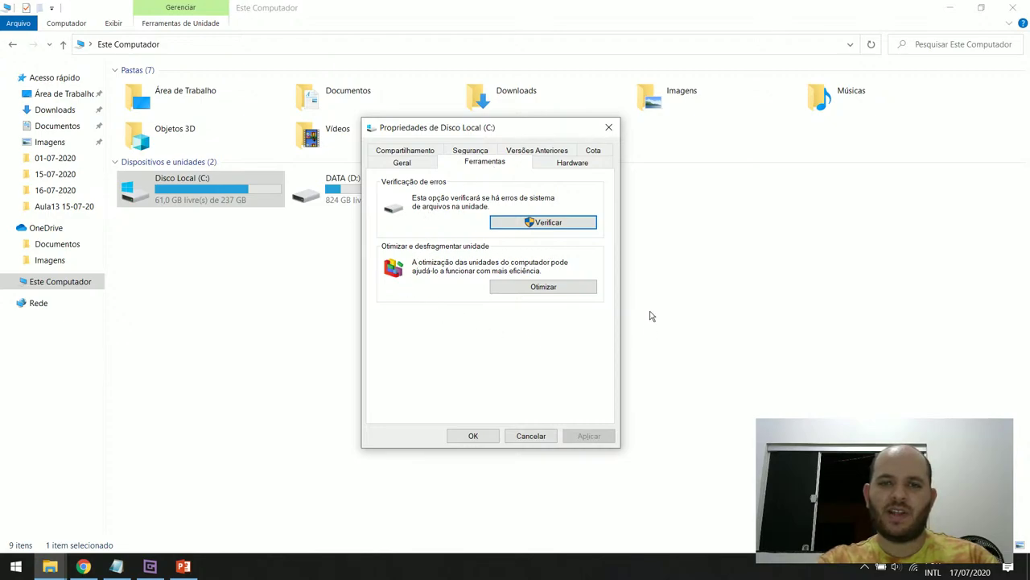
click(579, 291)
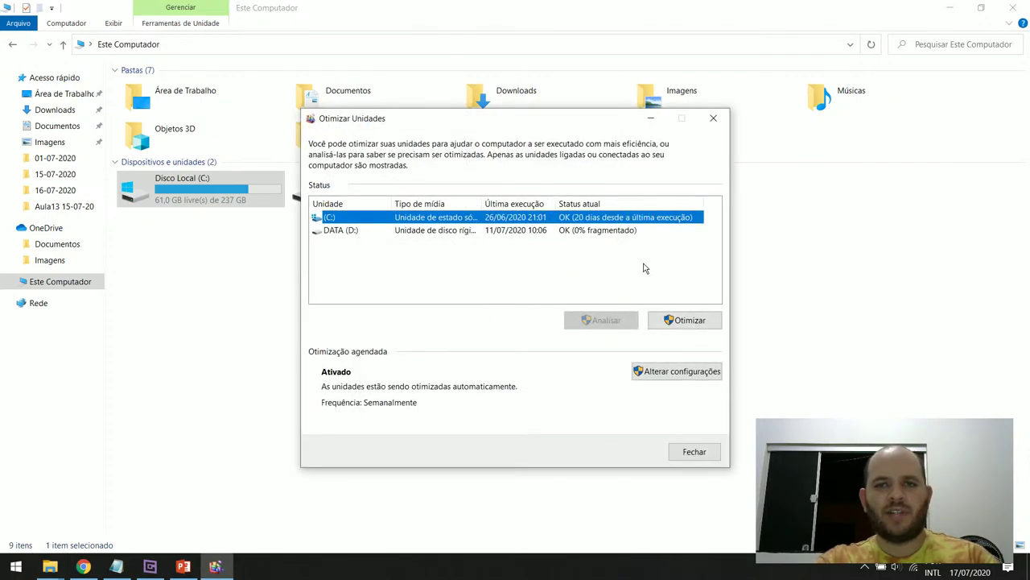
click(411, 231)
click(410, 218)
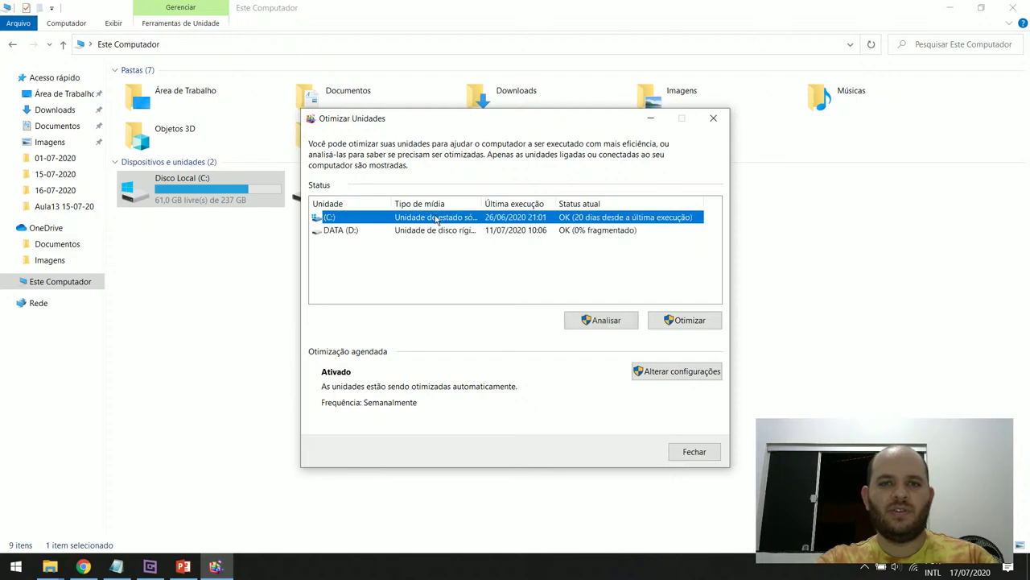
click(439, 232)
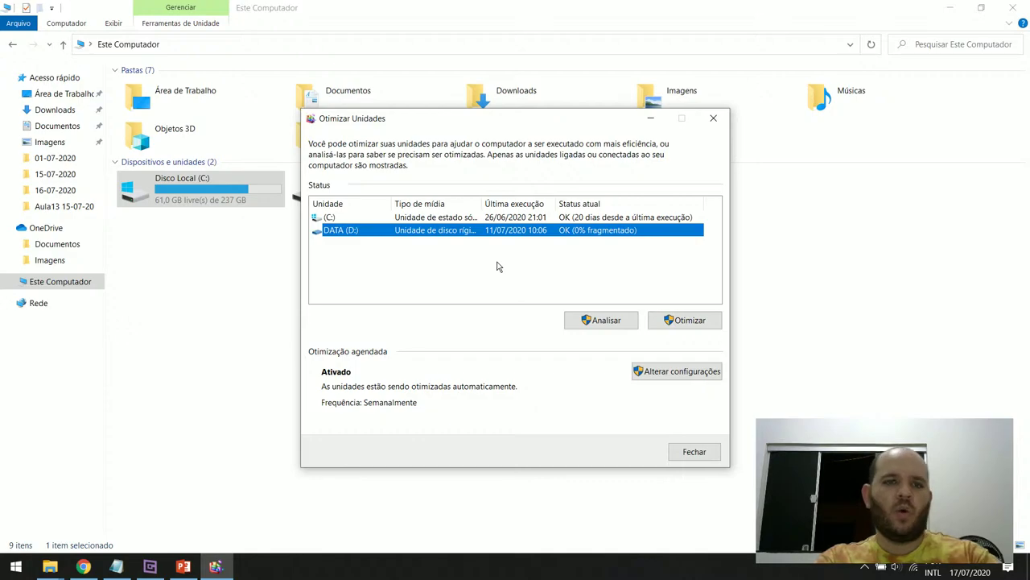
- Analyze and optimize the DATA (D:) drive, and close the optimization window
click(155, 570)
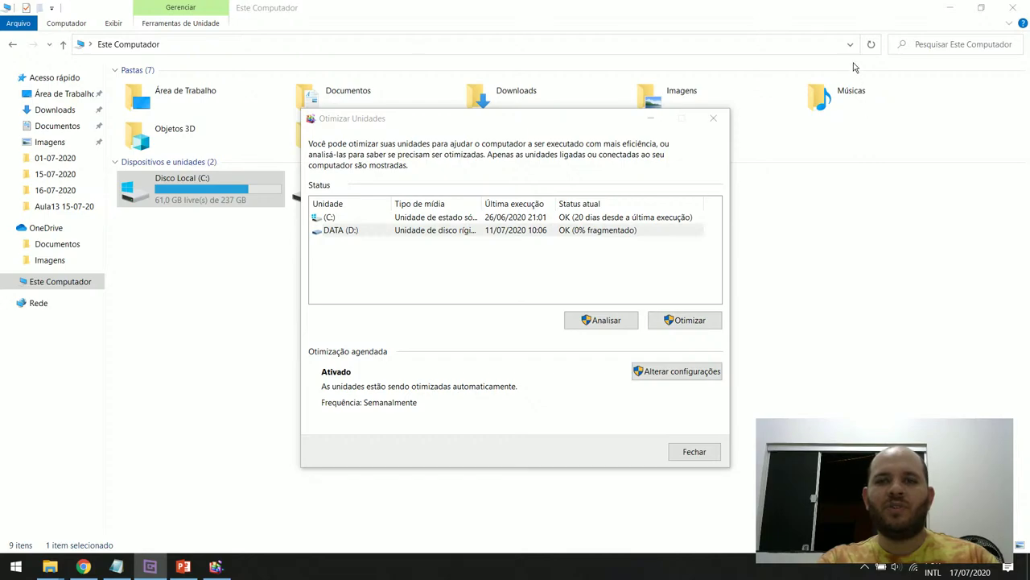
key(alt+Tab)
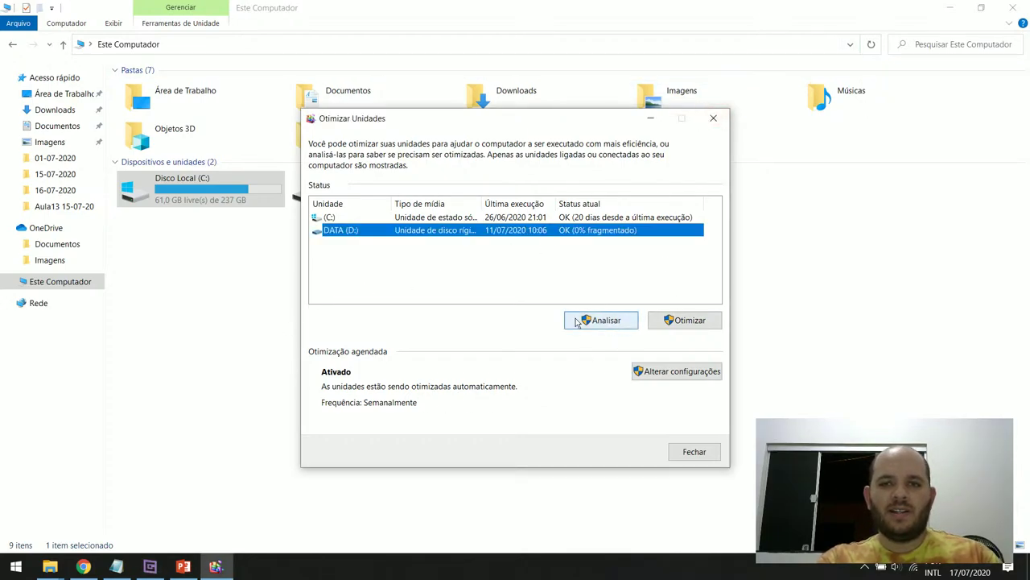
click(609, 325)
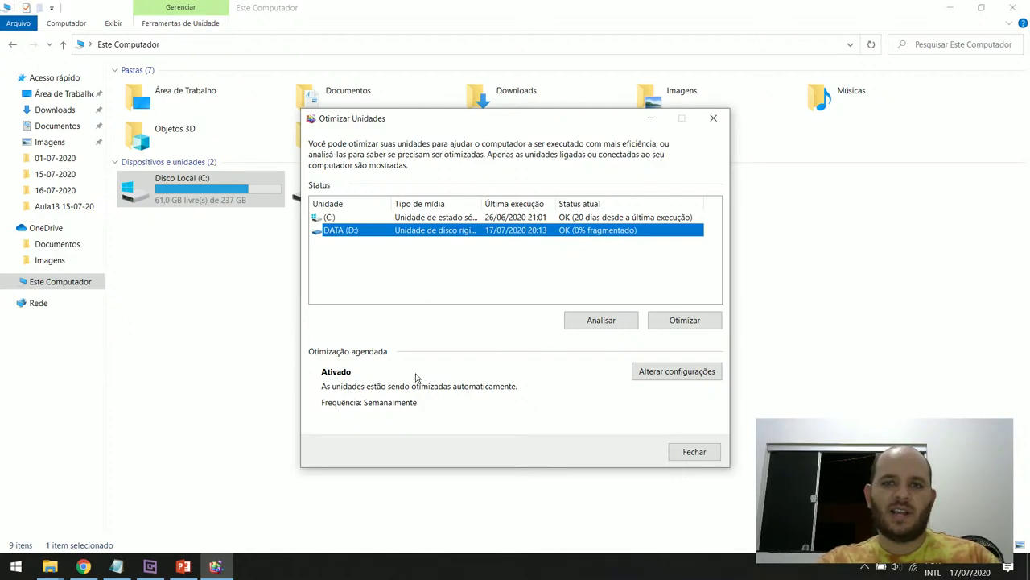
click(702, 322)
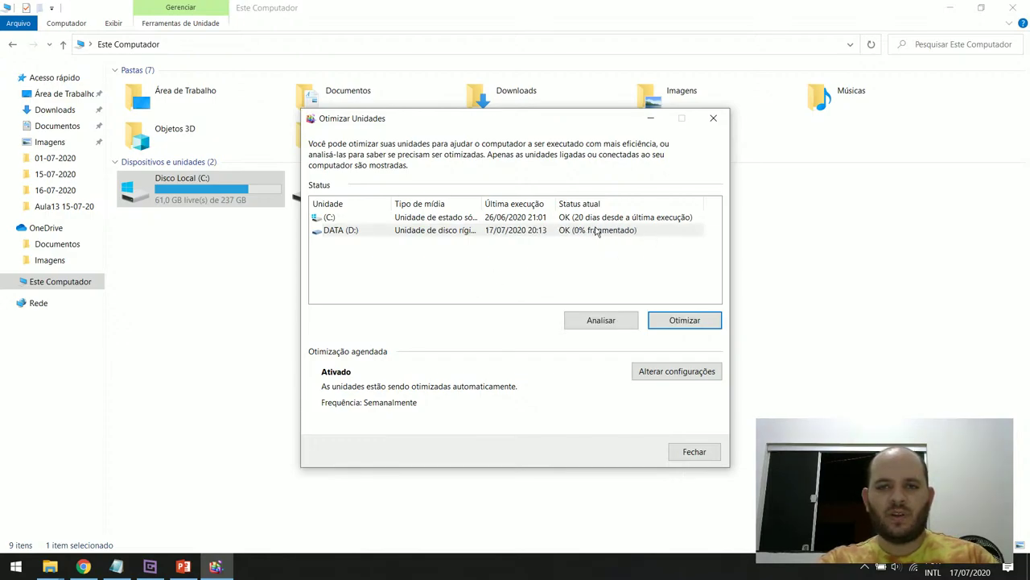
click(694, 451)
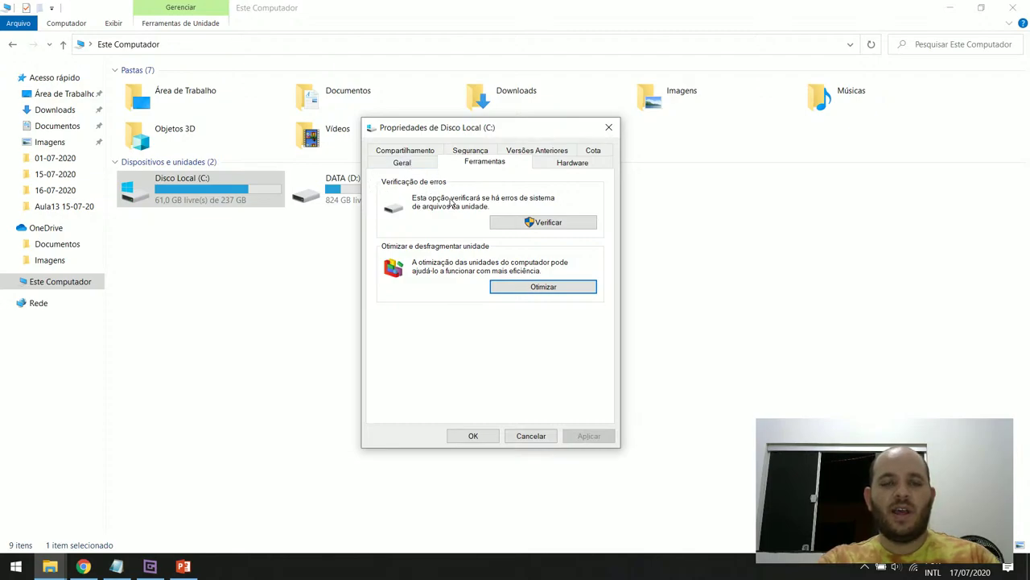
- Scan Disco Local (C:) for file system errors, and close its properties and the File Explorer window
click(565, 224)
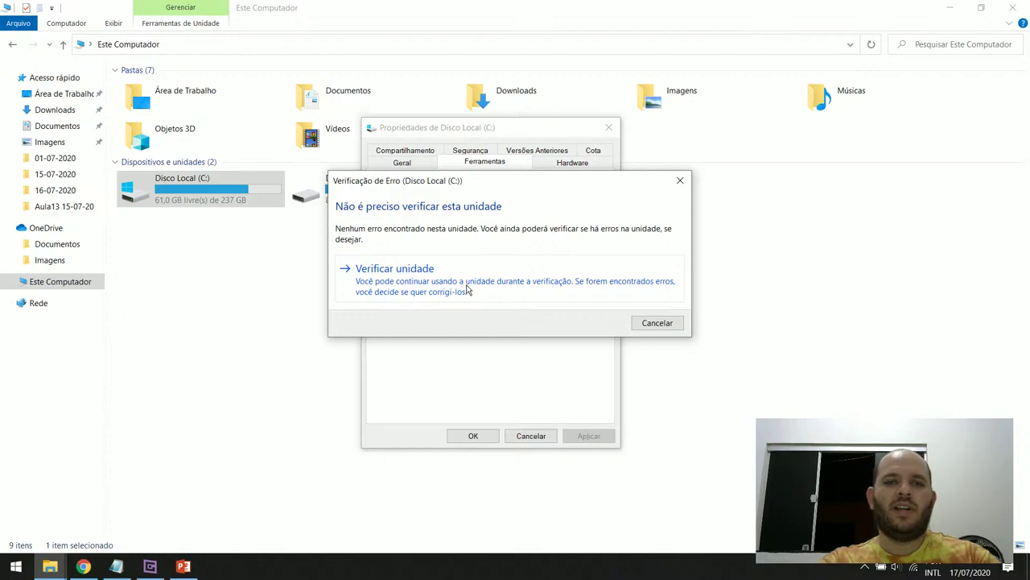
click(469, 290)
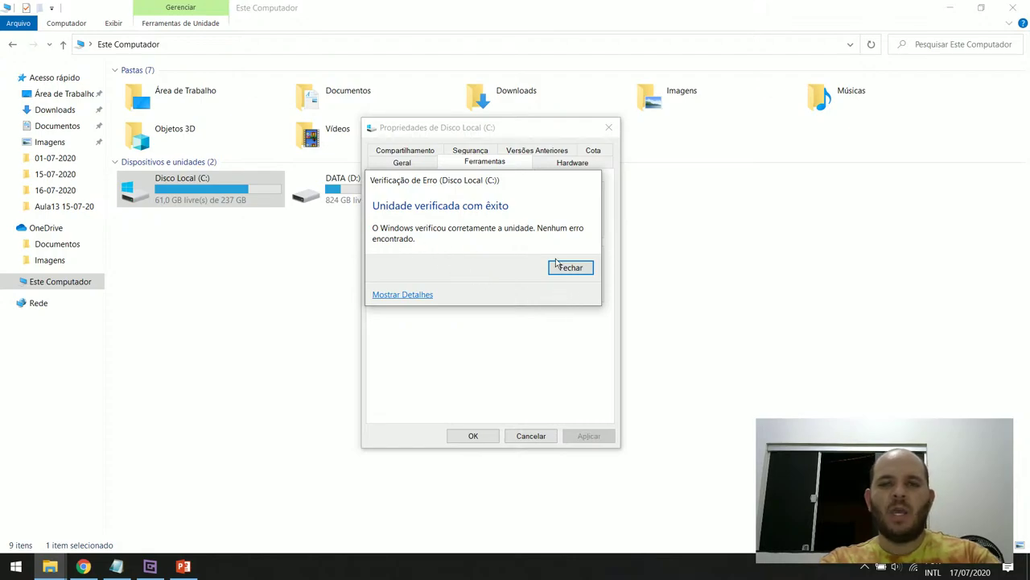
click(580, 269)
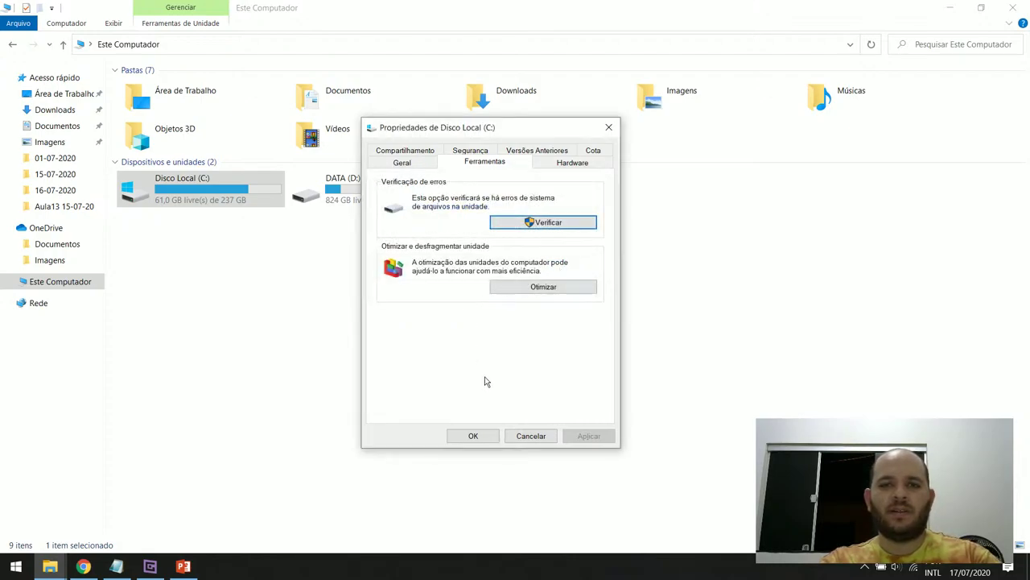
click(609, 127)
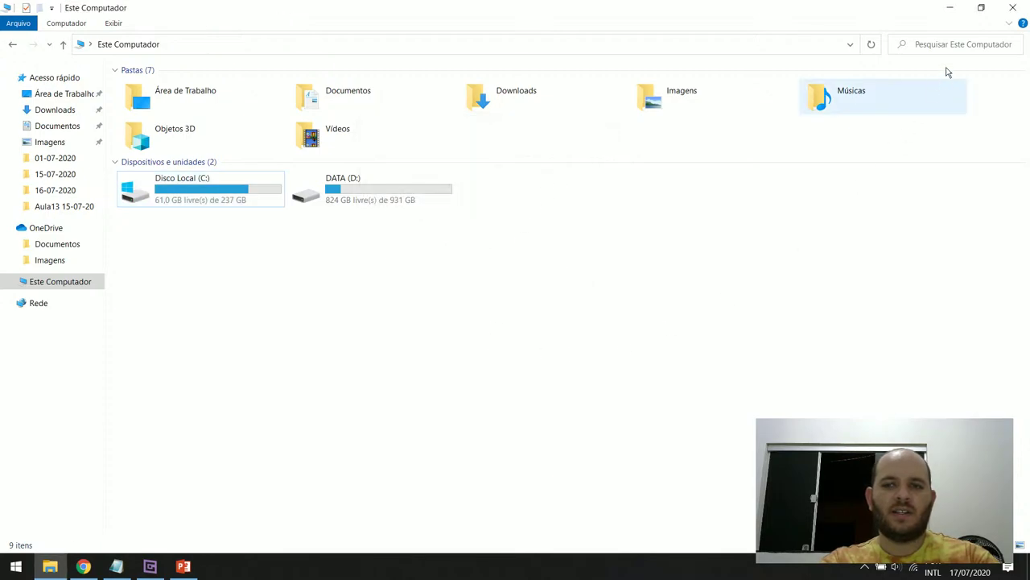
click(1013, 7)
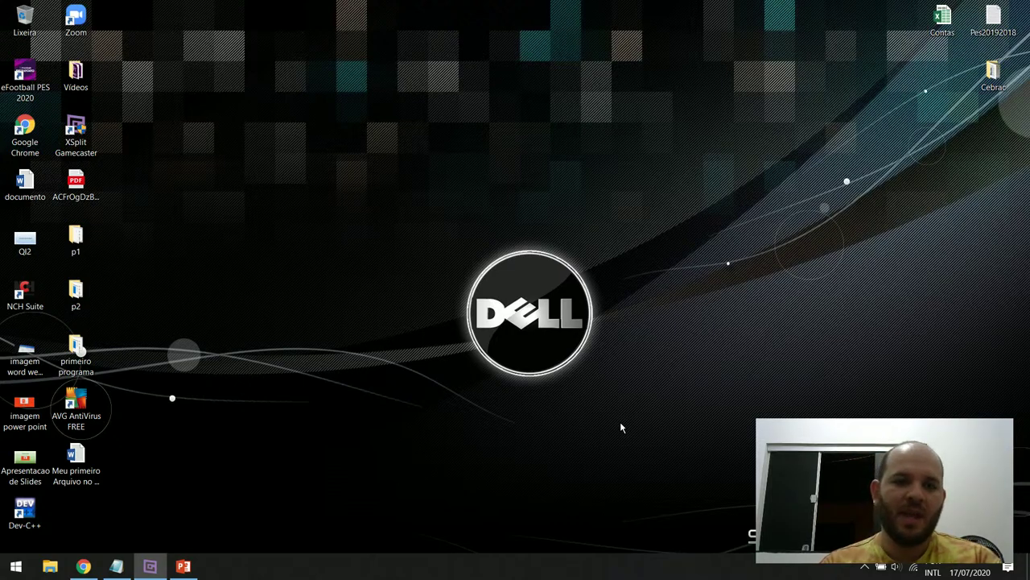
- Browse the programs in the Acessórios do Windows group of the installed apps
click(16, 563)
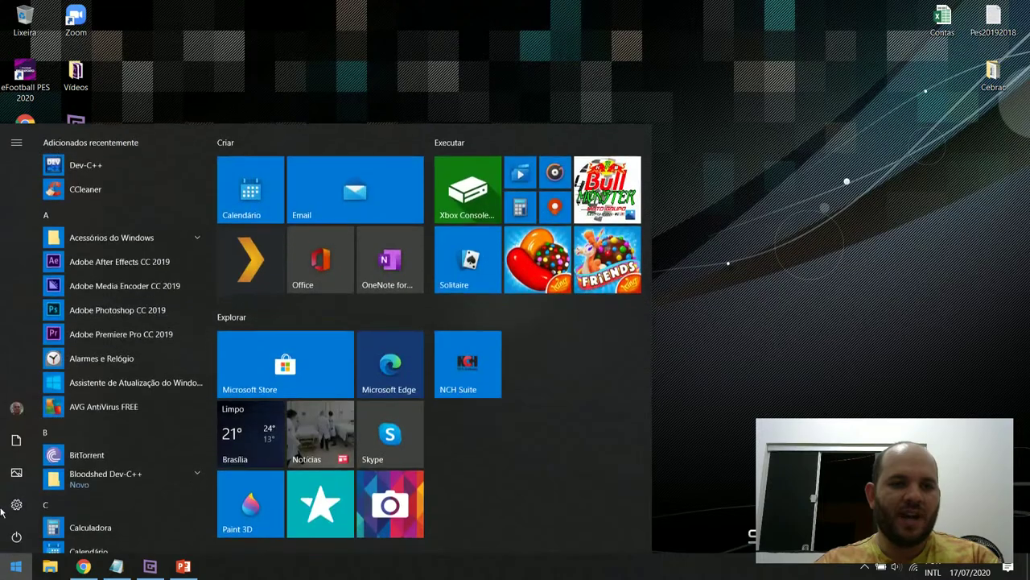
click(107, 239)
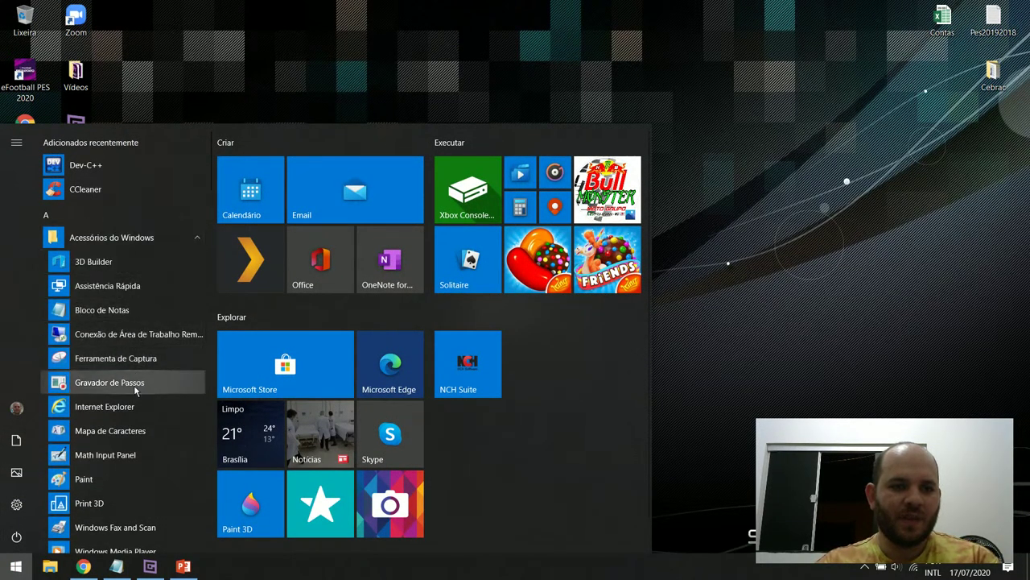
scroll(135, 396, down, 2)
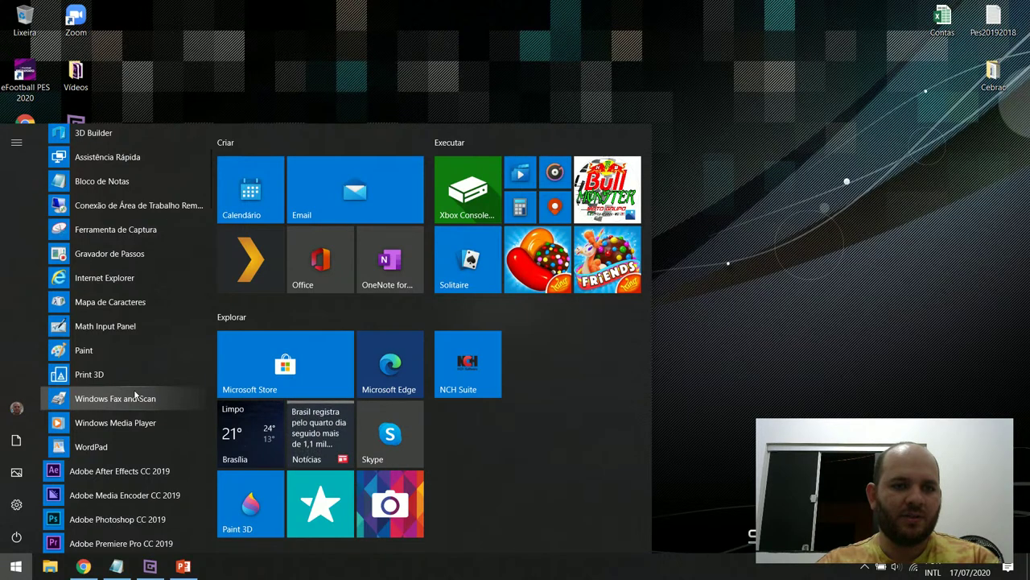
scroll(129, 408, up, 2)
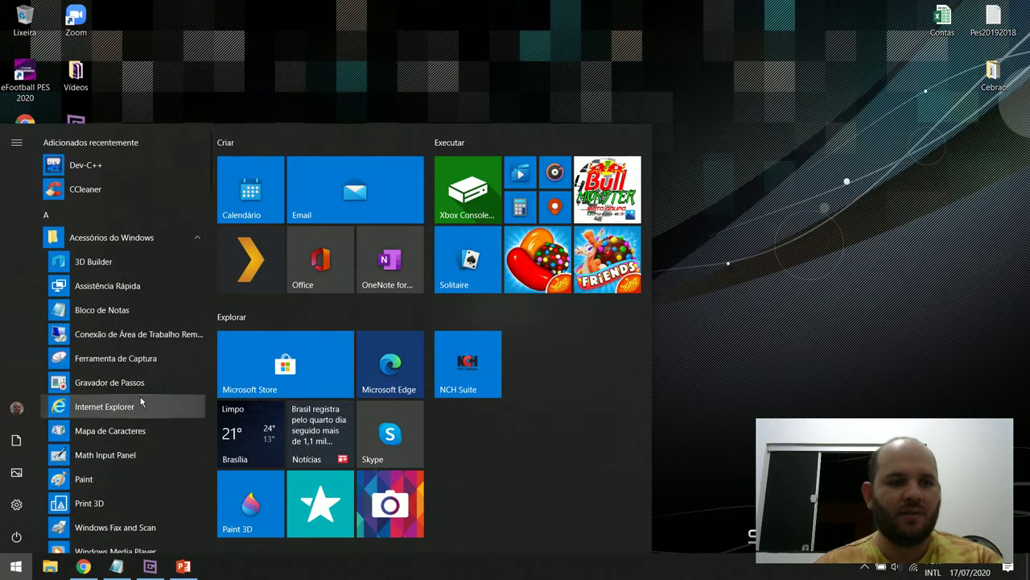
- Search the computer for "exece" and dismiss the search
click(140, 401)
text(exece)
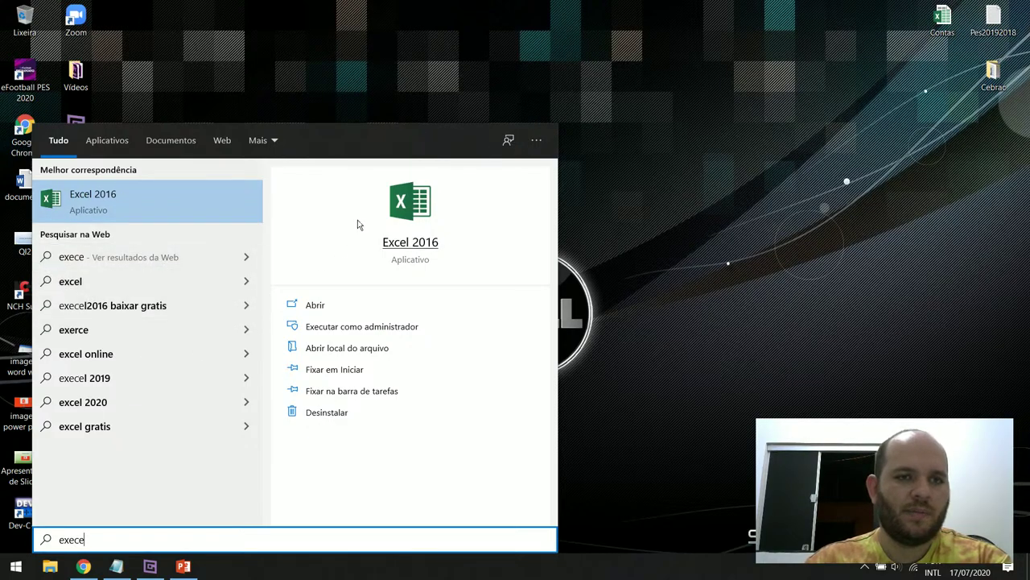
click(410, 22)
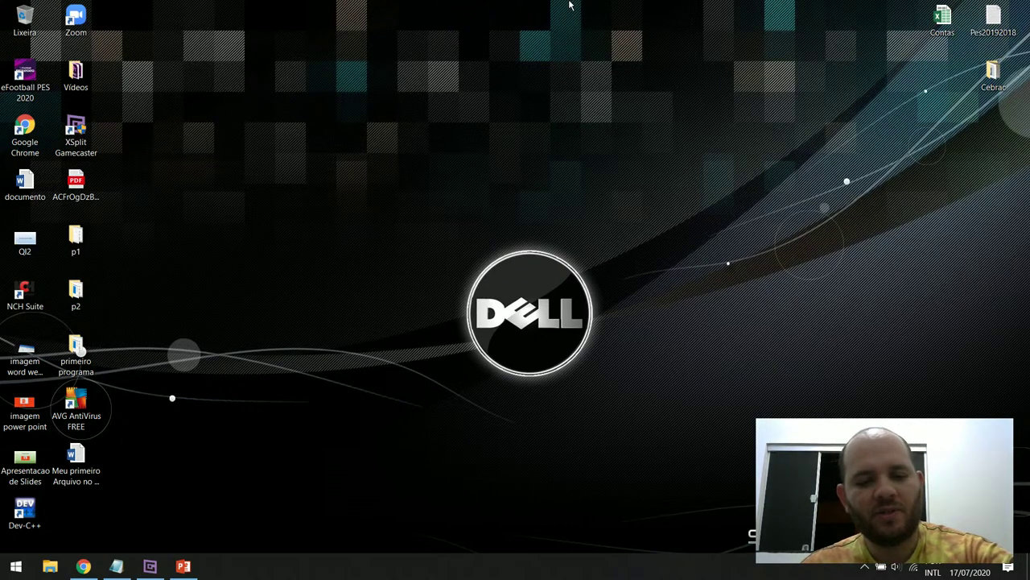
- Run msconfig to view the startup selection options in System Configuration, move its window aside, and close it
key(super+r)
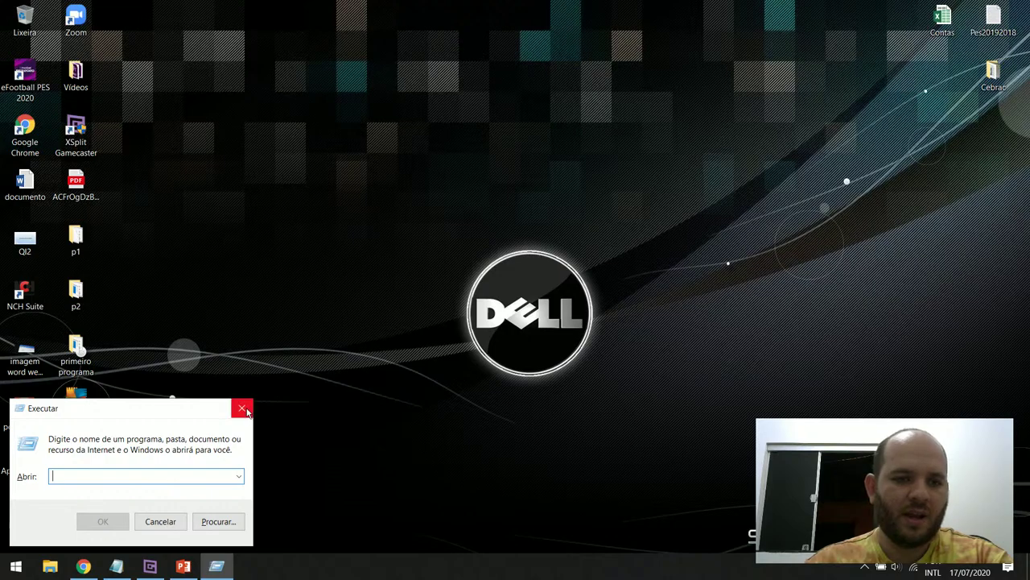
text(msconfig)
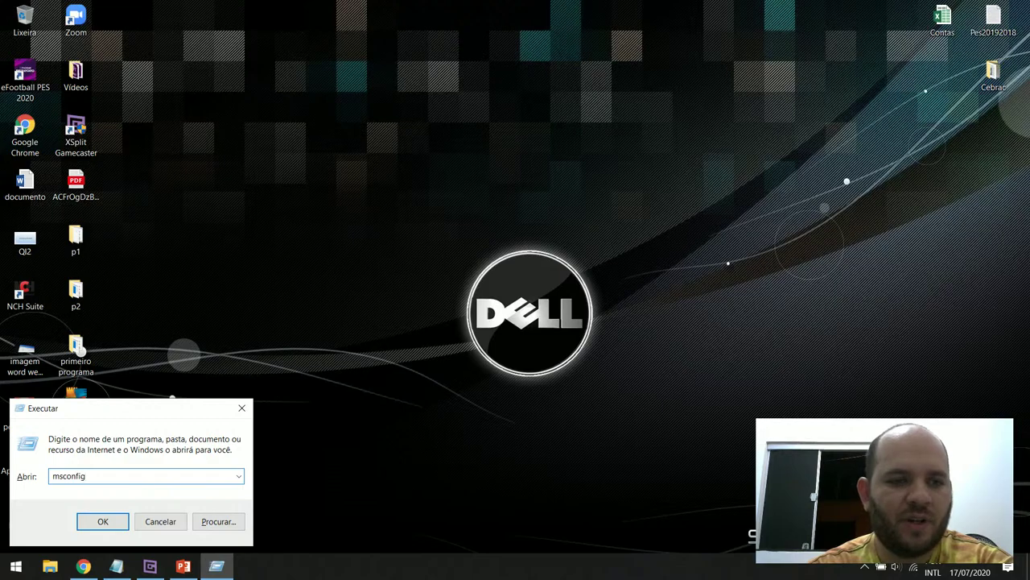
key(Return)
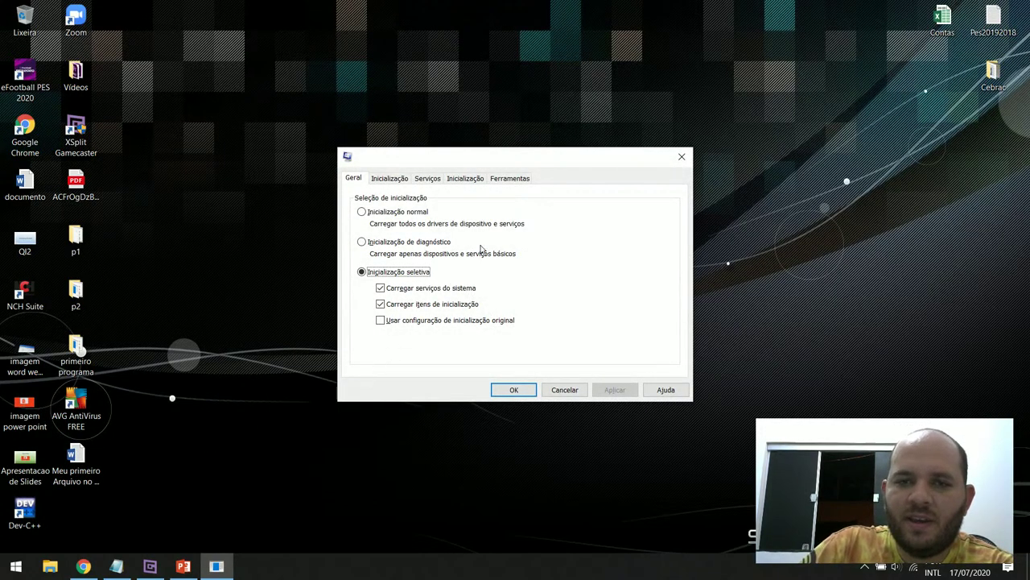
drag(524, 167, 394, 136)
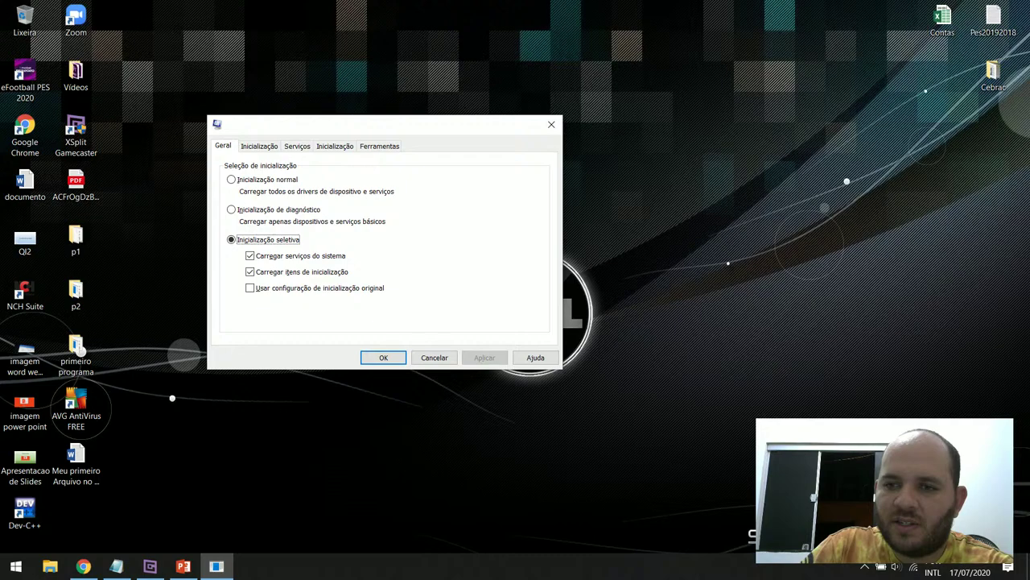
drag(411, 131, 306, 94)
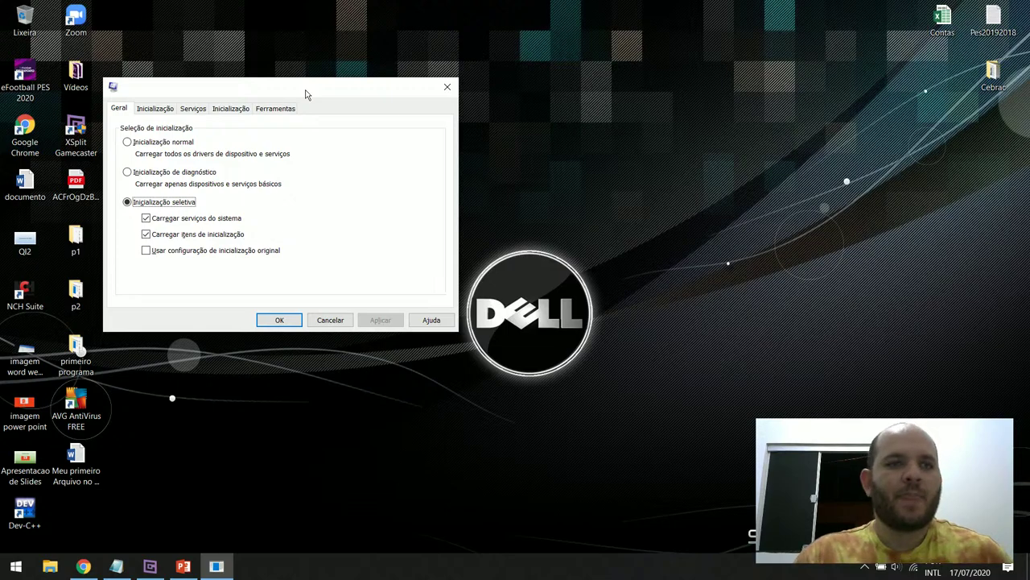
click(447, 88)
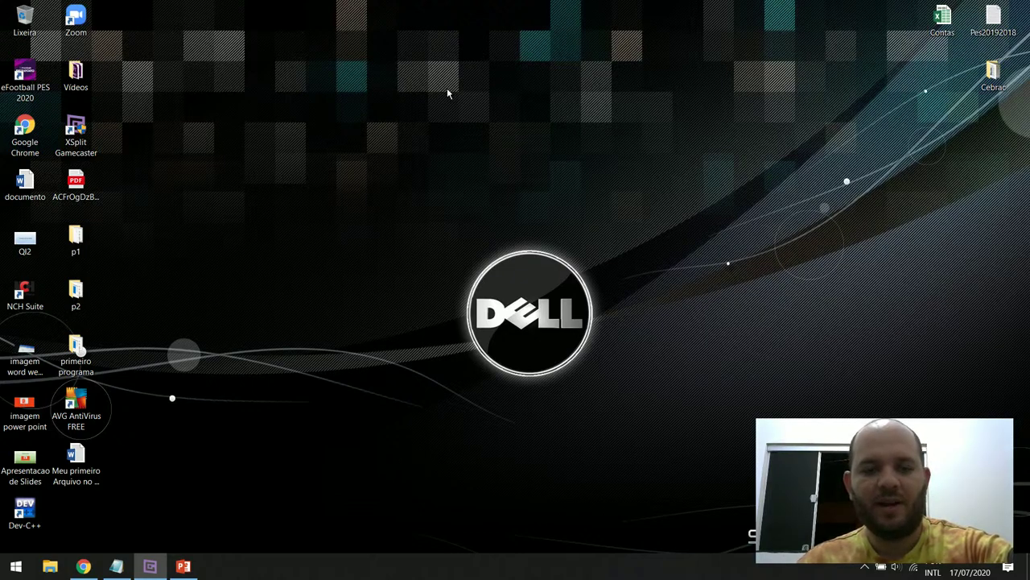
- Run msconfig again and open the advanced boot options for the Windows 10 installation
key(super+r)
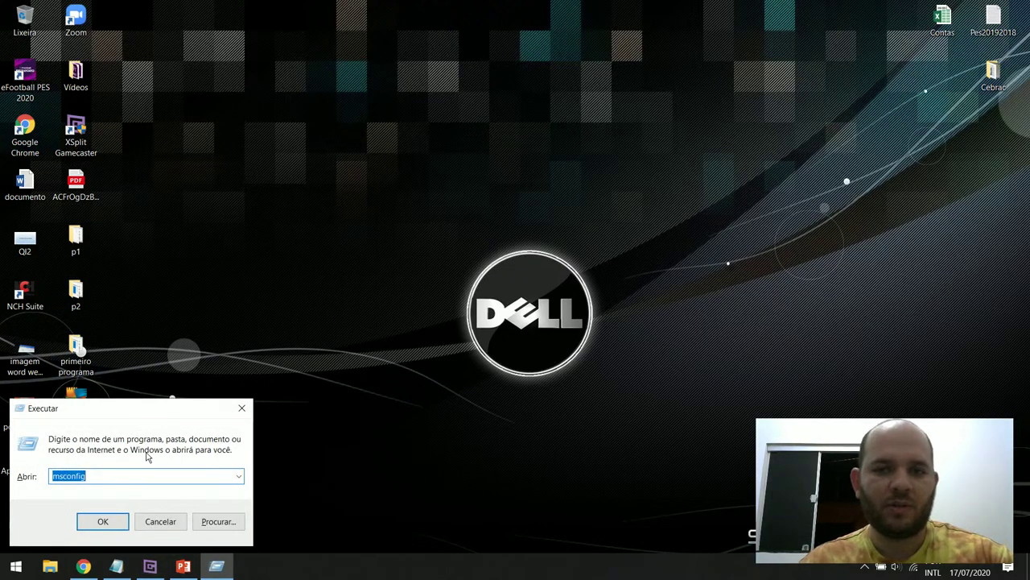
click(120, 476)
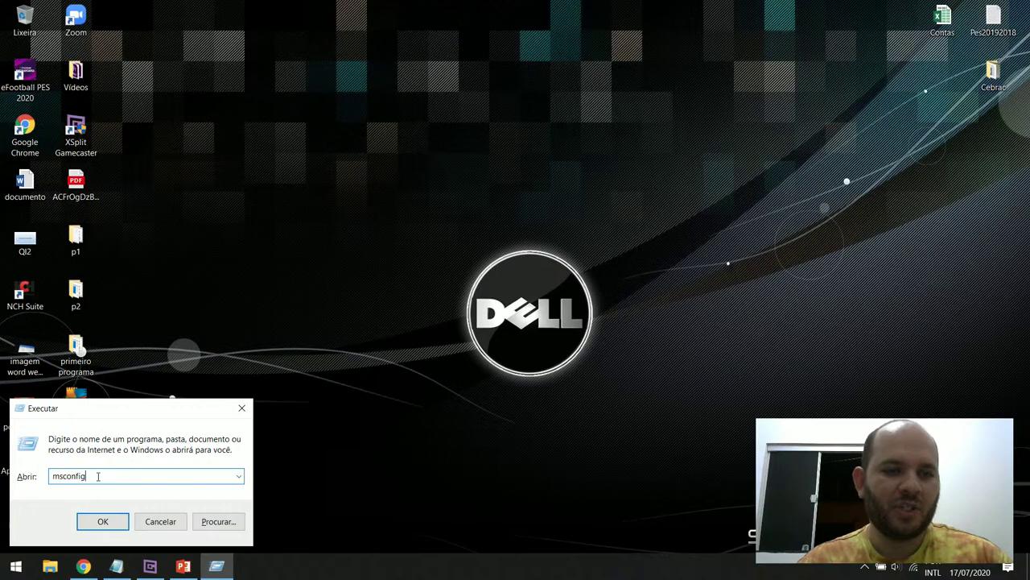
click(118, 519)
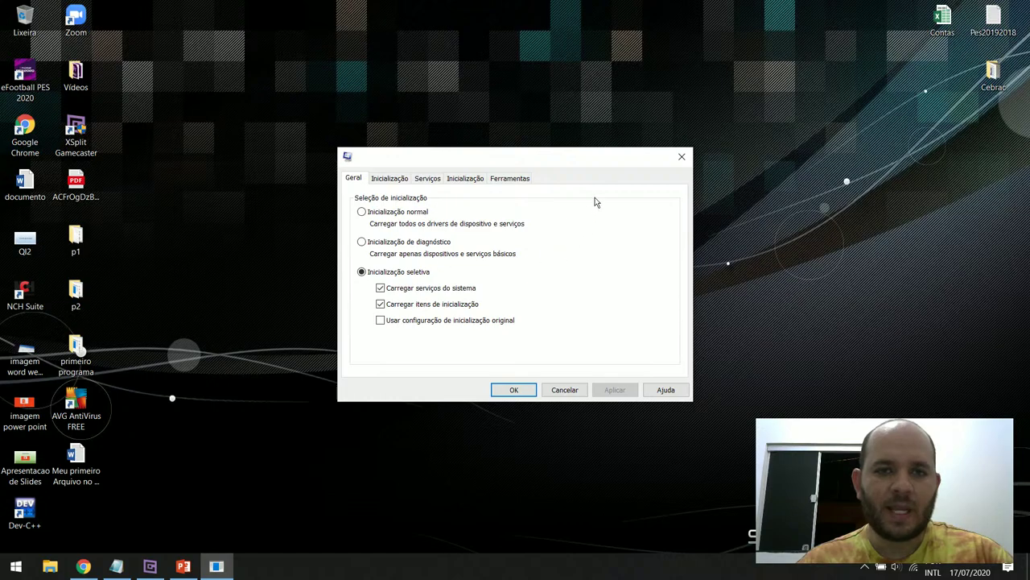
click(399, 179)
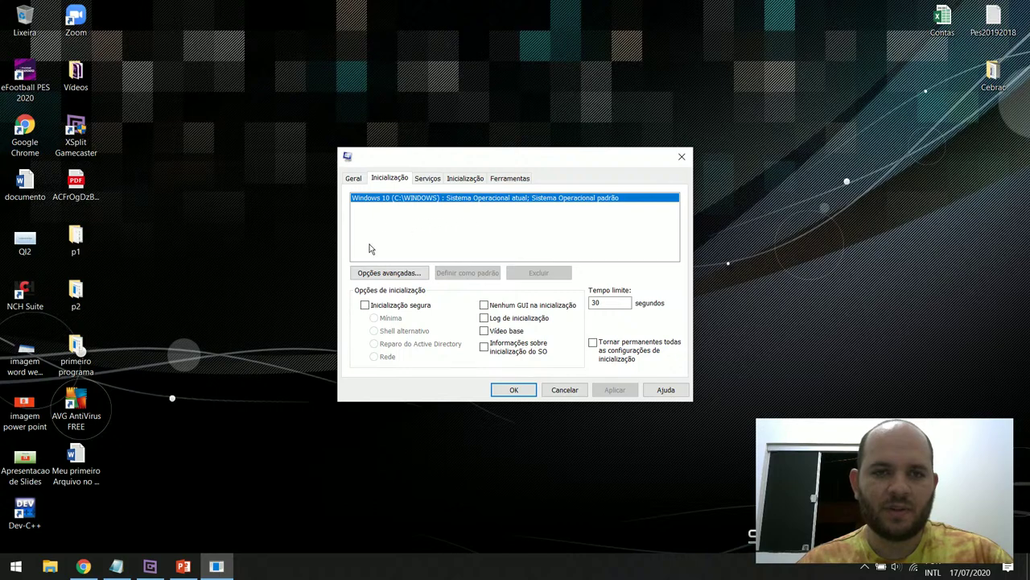
click(401, 274)
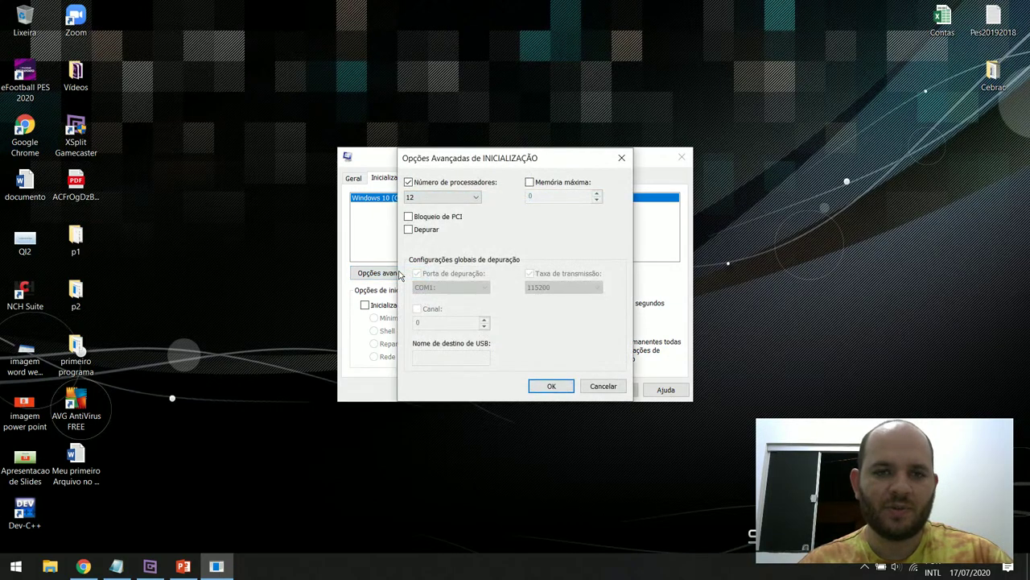
- Review the available processor counts in the advanced boot options and set Número de processadores to 12
click(481, 183)
click(483, 186)
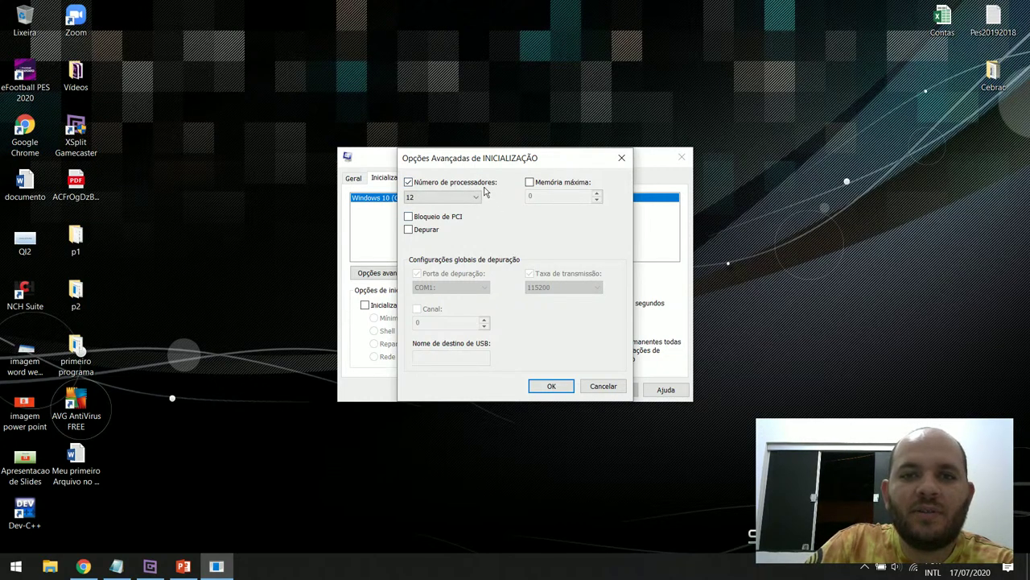
click(484, 187)
click(486, 187)
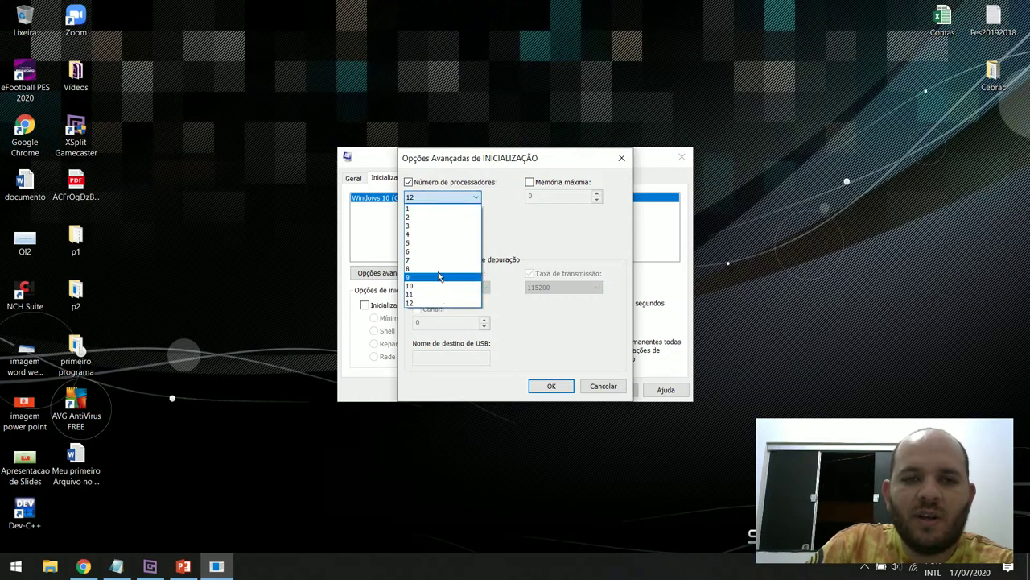
click(476, 198)
click(475, 198)
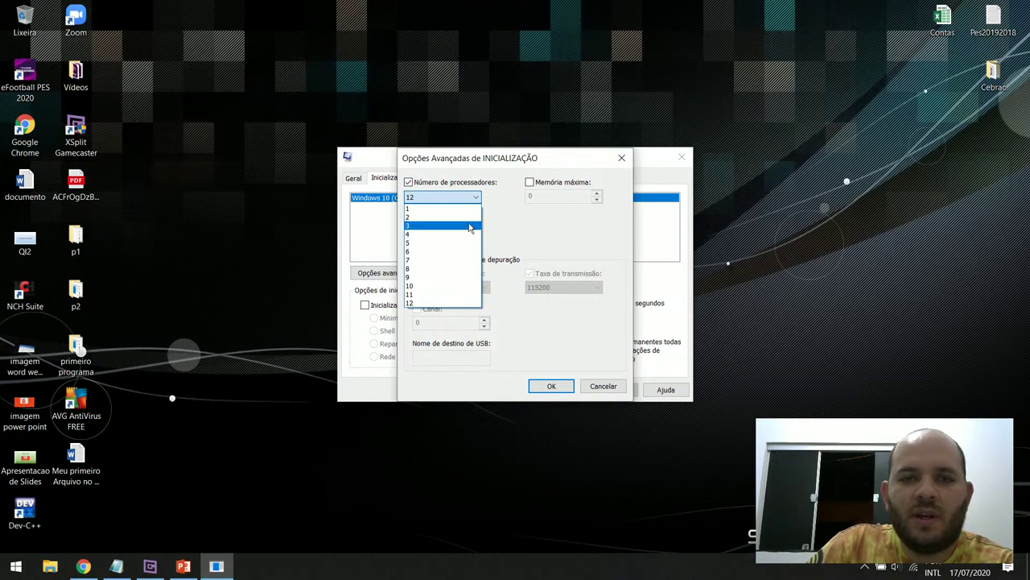
double_click(455, 199)
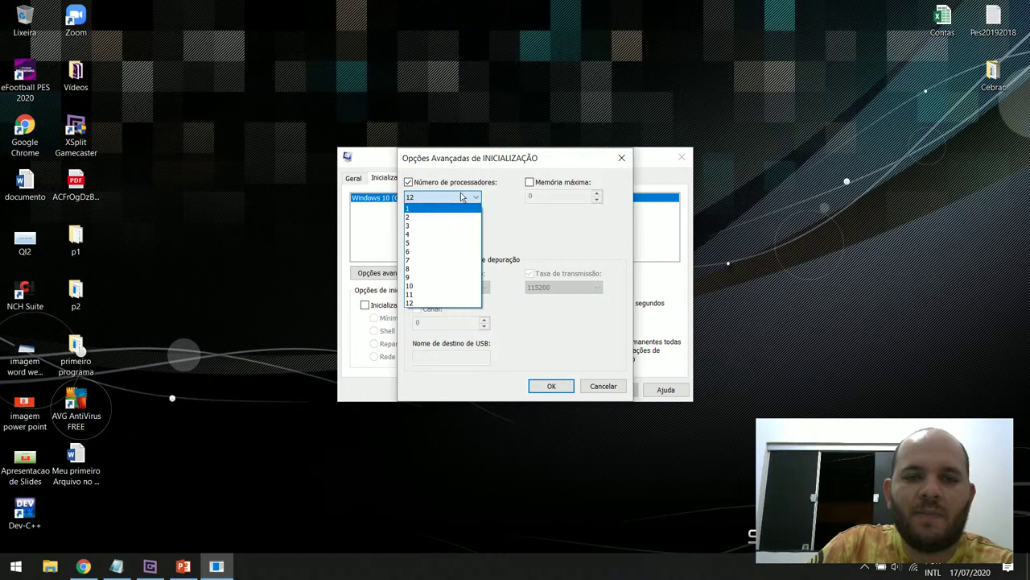
click(462, 197)
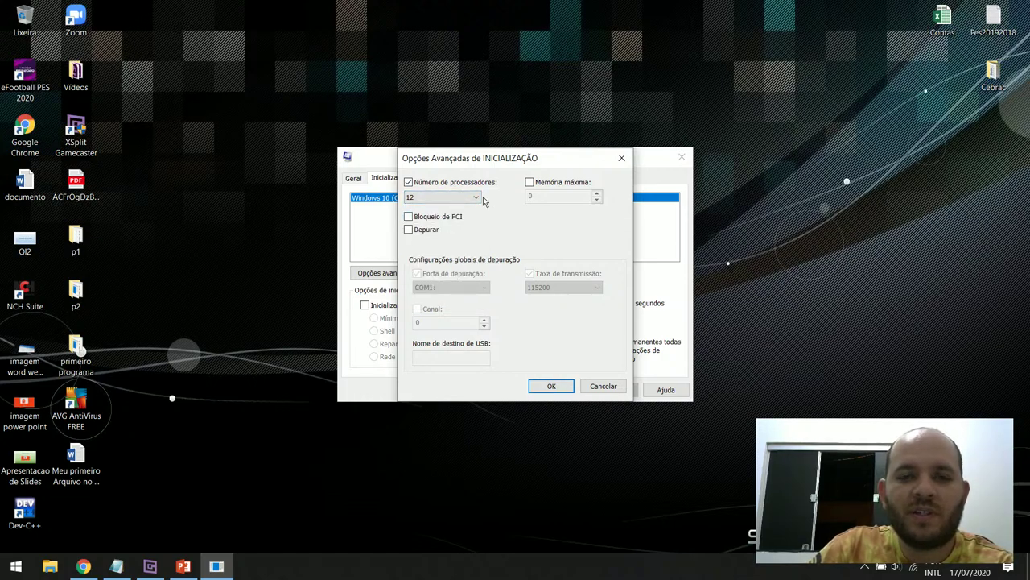
click(474, 200)
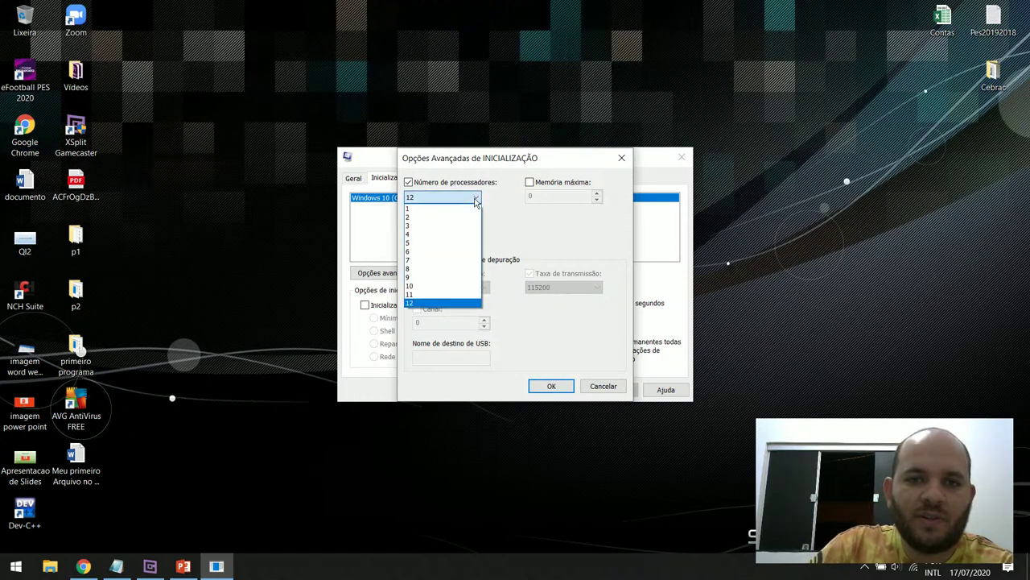
click(442, 304)
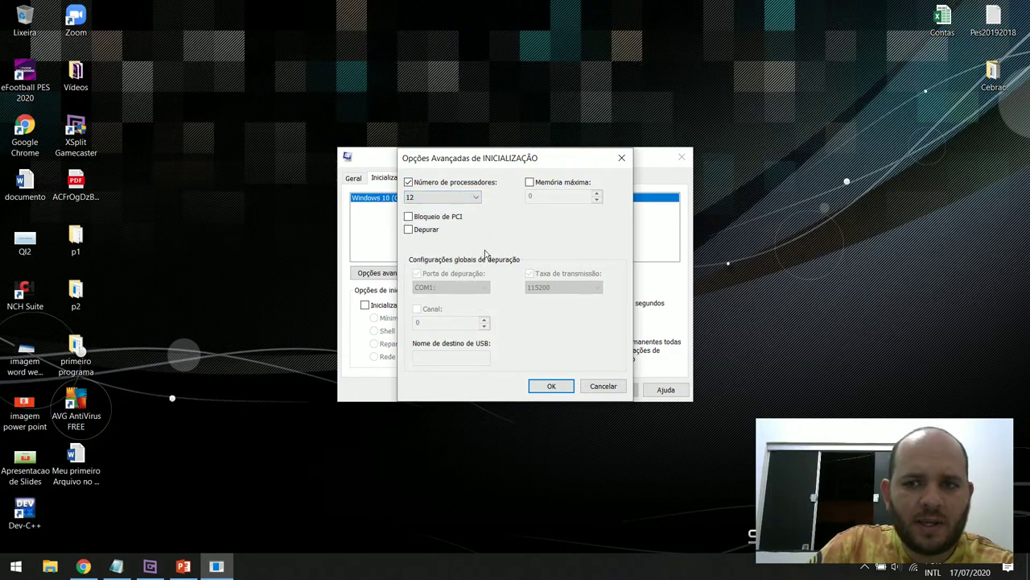
- Accept the advanced boot options, apply the system configuration, and exit without restarting the computer
click(551, 387)
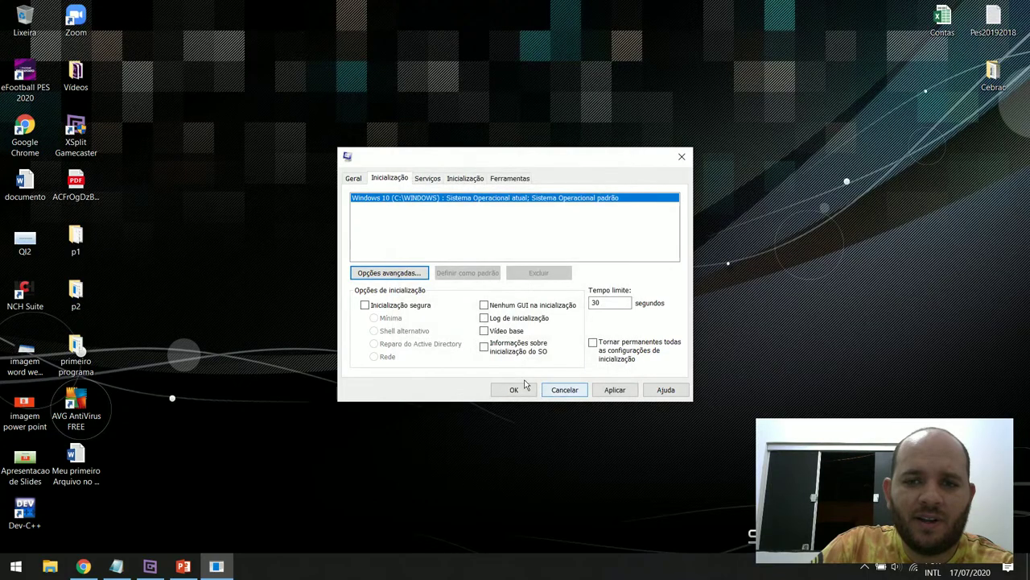
click(609, 390)
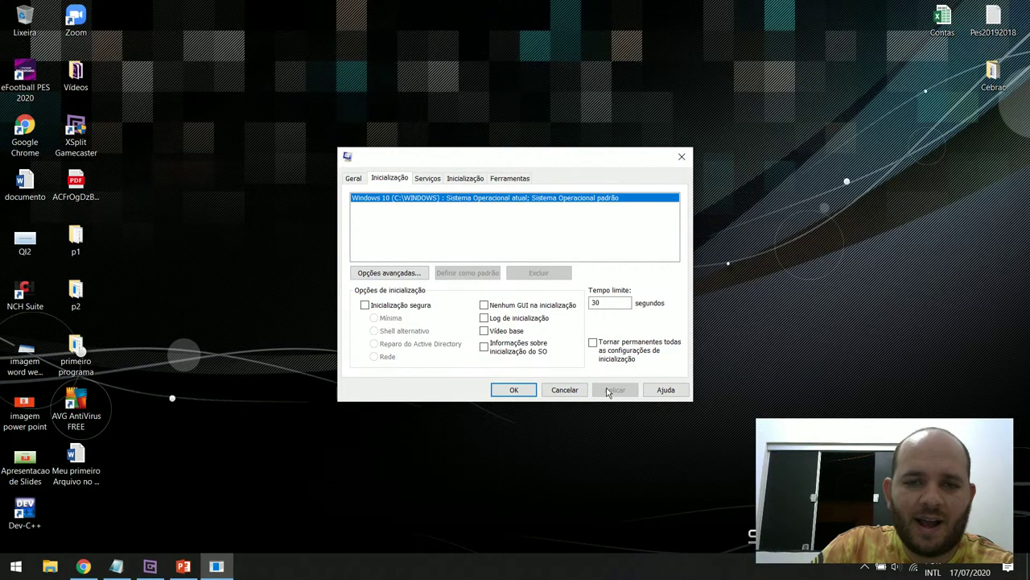
click(520, 390)
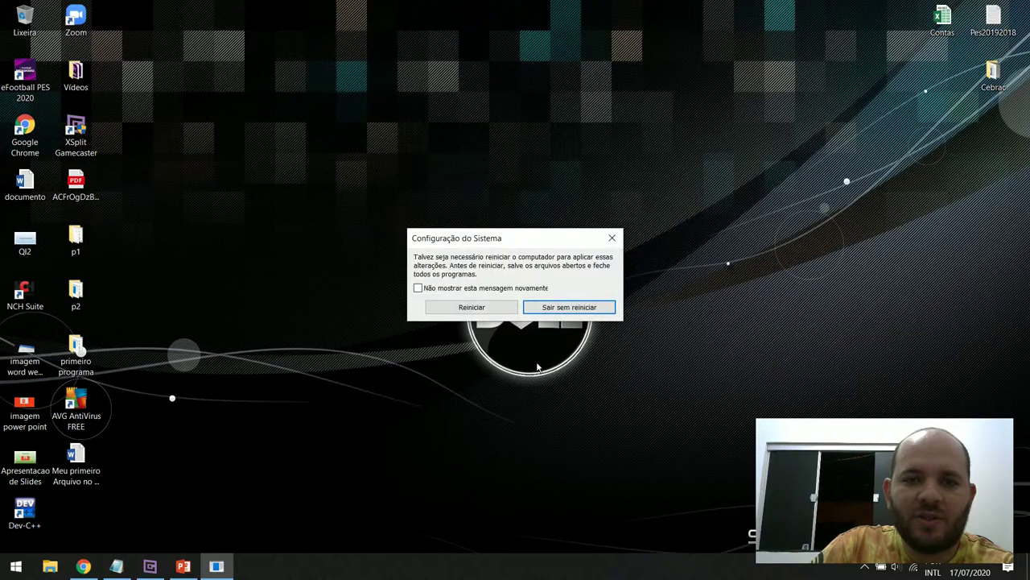
click(562, 307)
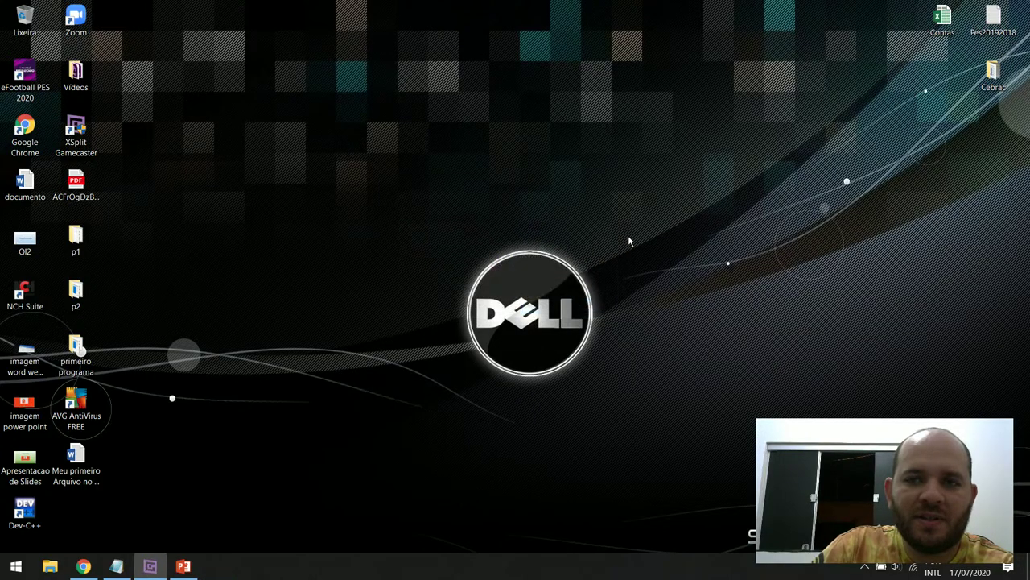